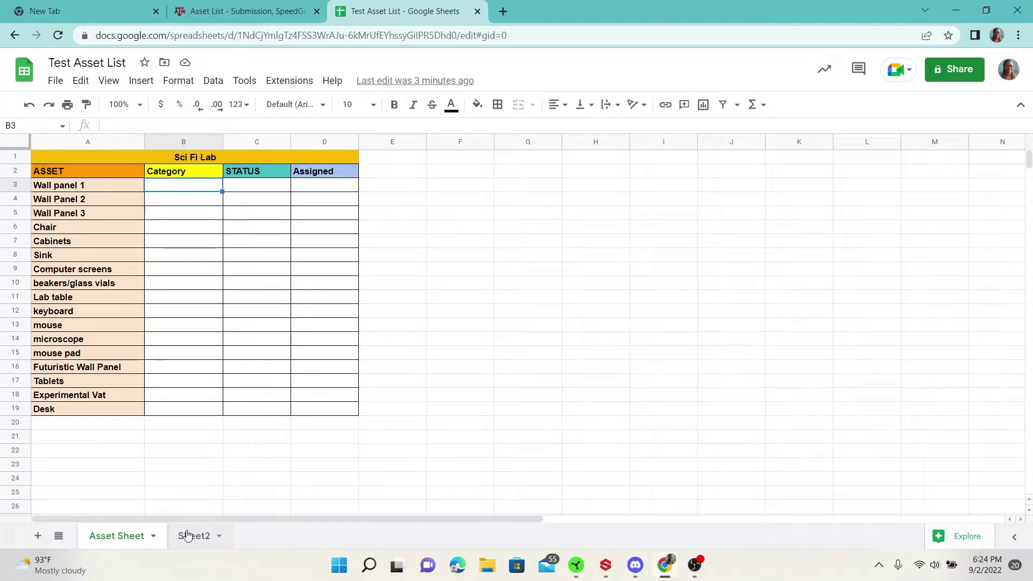
Review the status and tier option lists on Sheet2, then return to the asset table
{"action": "left_click", "coordinate": [194, 536]}
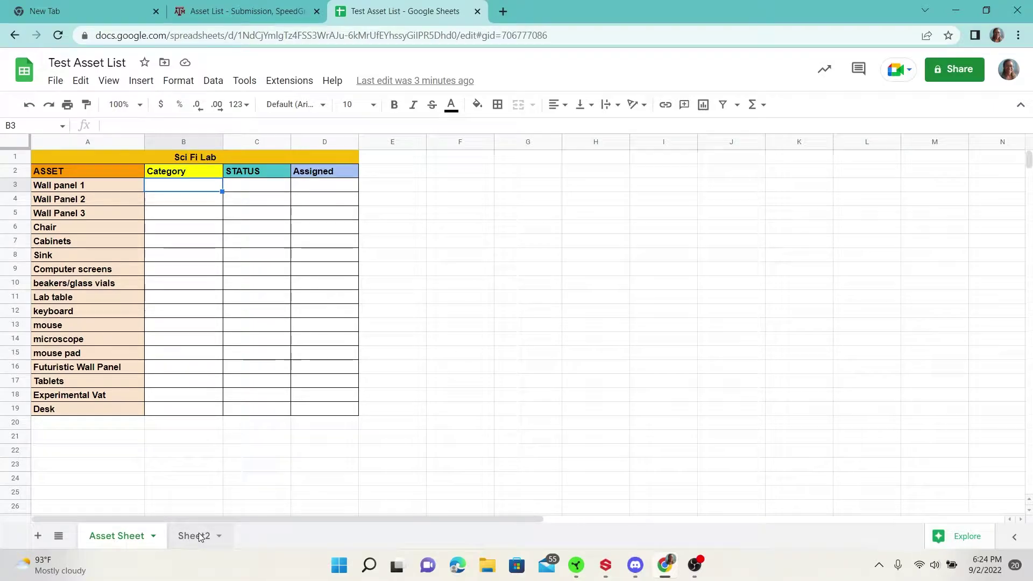
{"action": "left_click", "coordinate": [82, 161]}
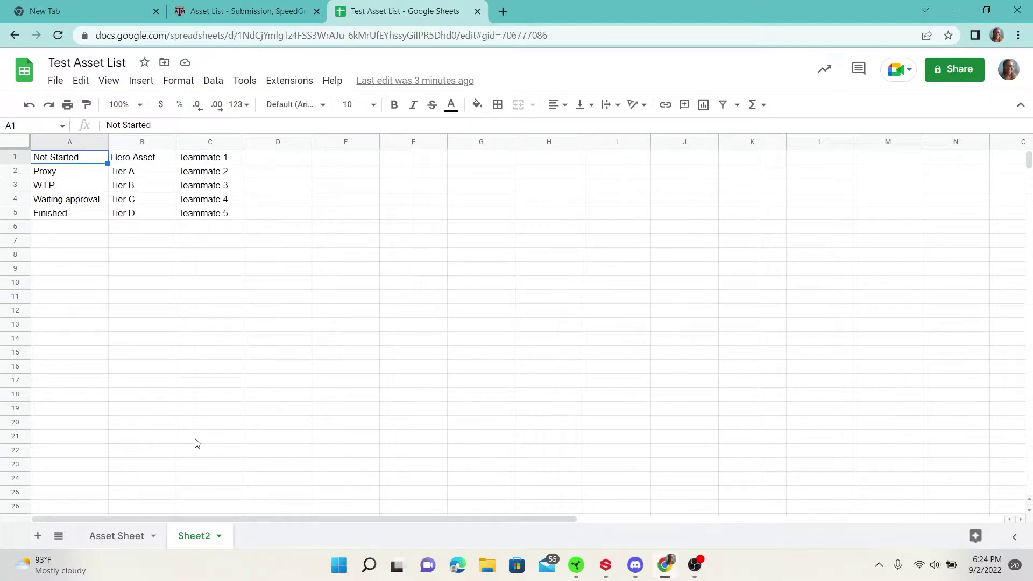
{"action": "left_click", "coordinate": [106, 535]}
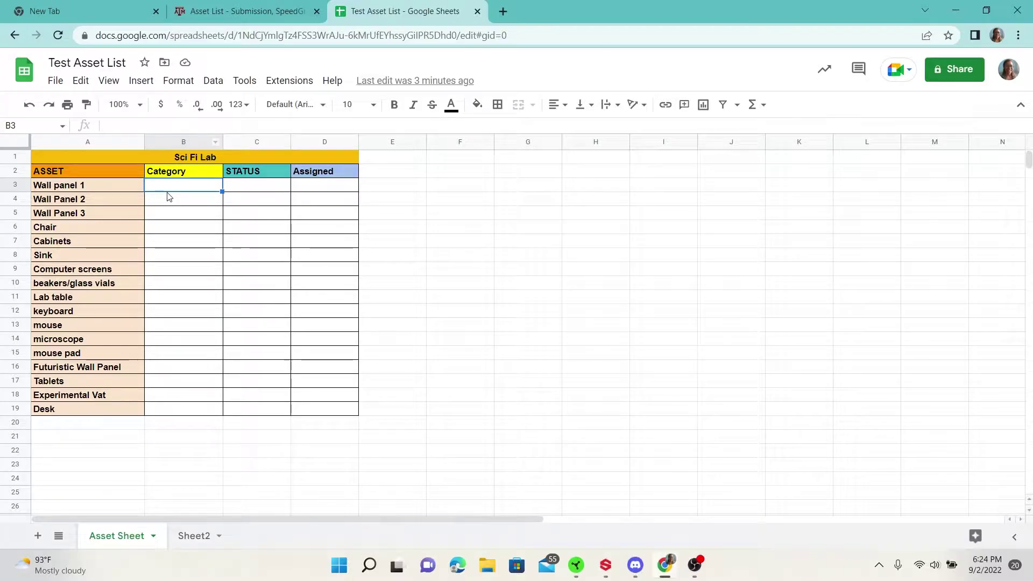
Add a dropdown rule to B3:B19 listing Sheet2!B1:B5, Hero Asset through Tier D
{"action": "left_click_drag", "start_coordinate": [177, 187], "coordinate": [196, 414]}
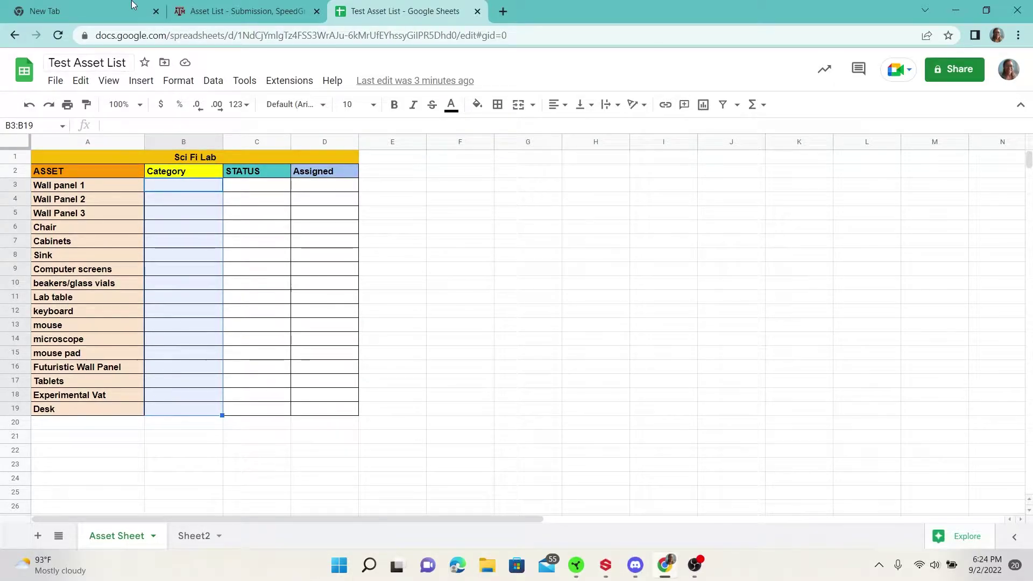
{"action": "right_click", "coordinate": [195, 371]}
{"action": "mouse_move", "coordinate": [274, 534]}
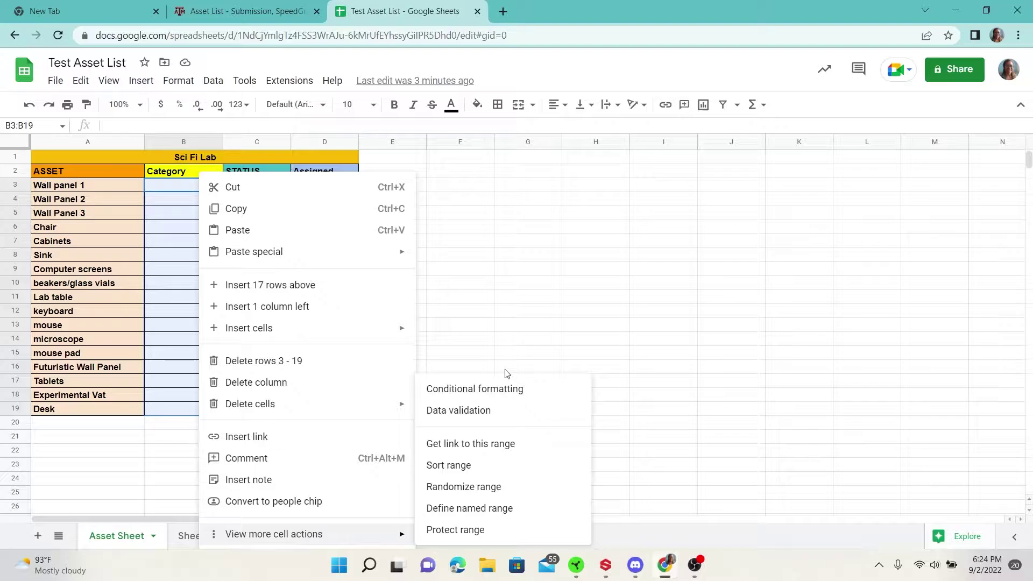
{"action": "left_click", "coordinate": [501, 410]}
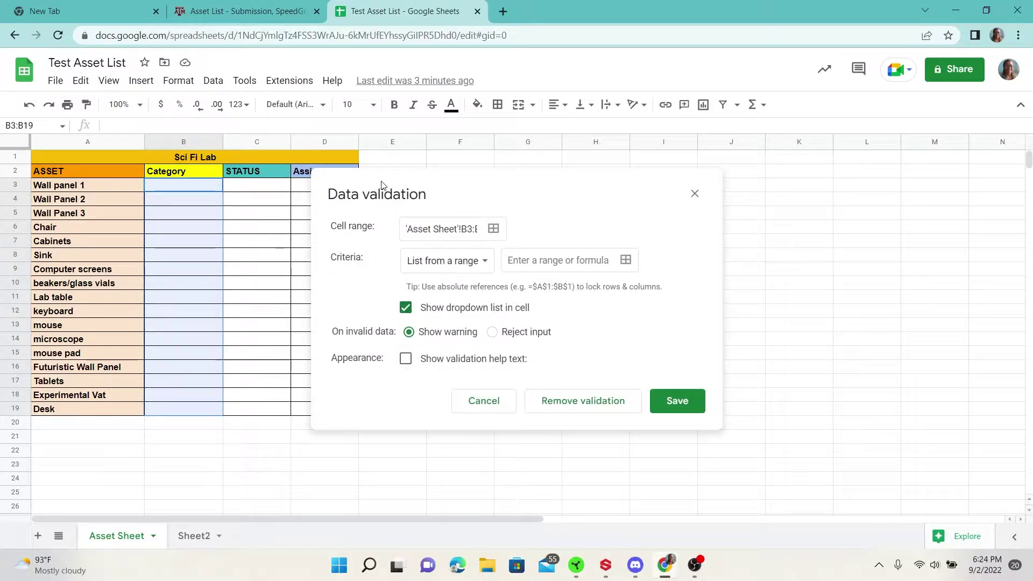
{"action": "left_click", "coordinate": [193, 539]}
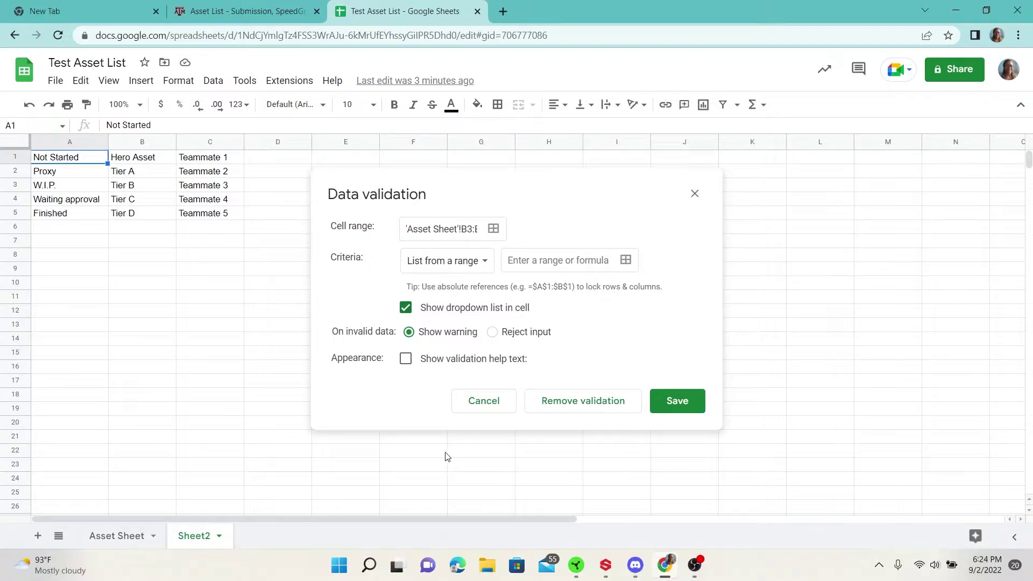
{"action": "left_click", "coordinate": [626, 260]}
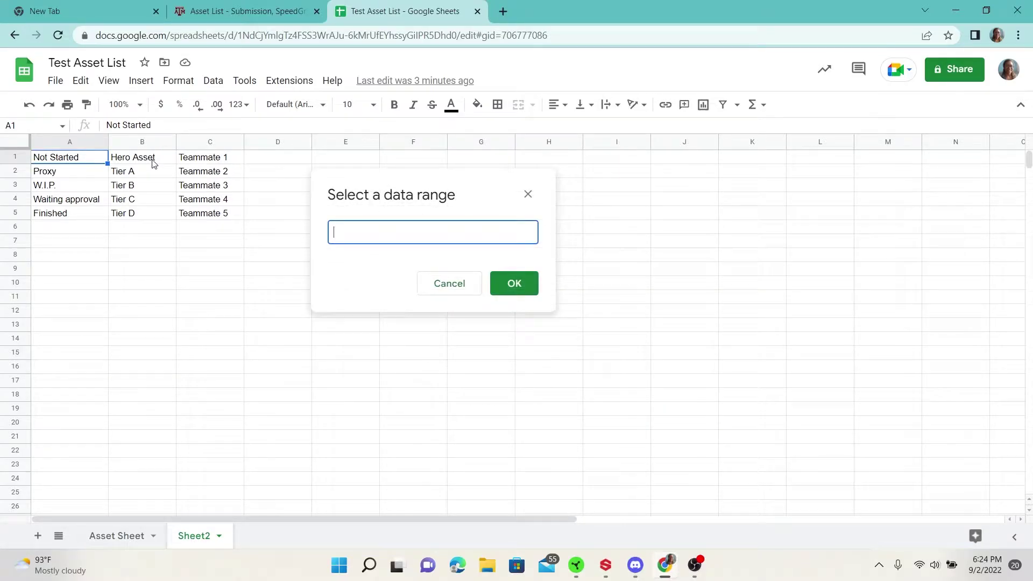
{"action": "left_click_drag", "start_coordinate": [153, 164], "coordinate": [144, 211]}
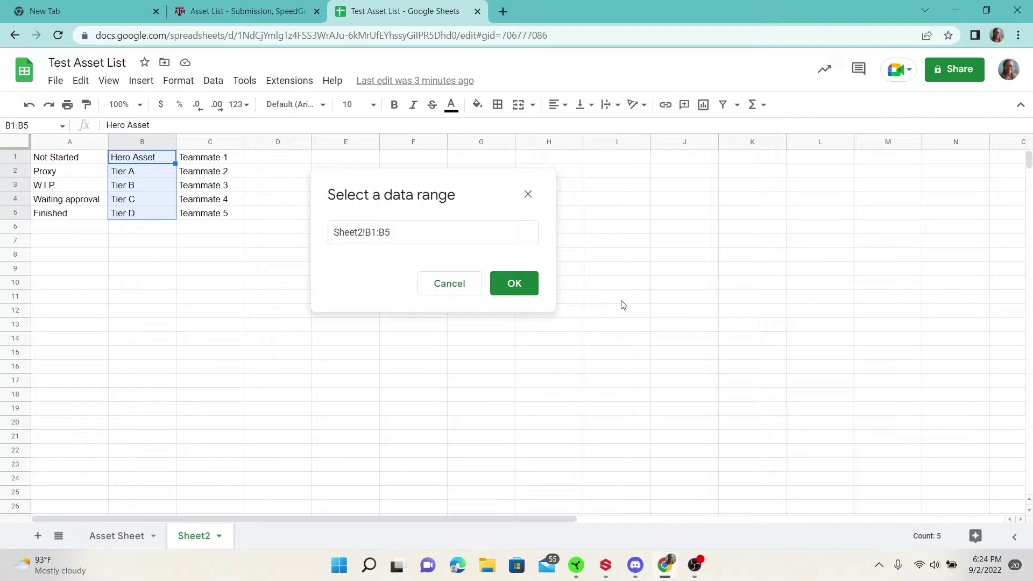
{"action": "left_click", "coordinate": [518, 289]}
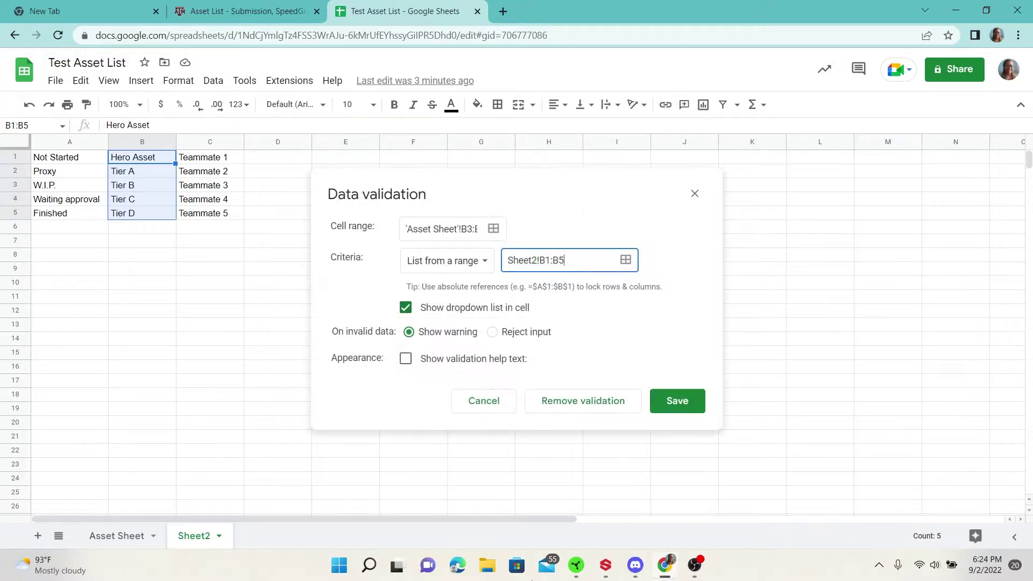
{"action": "left_click", "coordinate": [691, 400]}
Set Wall panel 1, Wall Panel 2 and Wall Panel 3 to Hero Asset
{"action": "left_click", "coordinate": [94, 537]}
{"action": "left_click", "coordinate": [216, 184]}
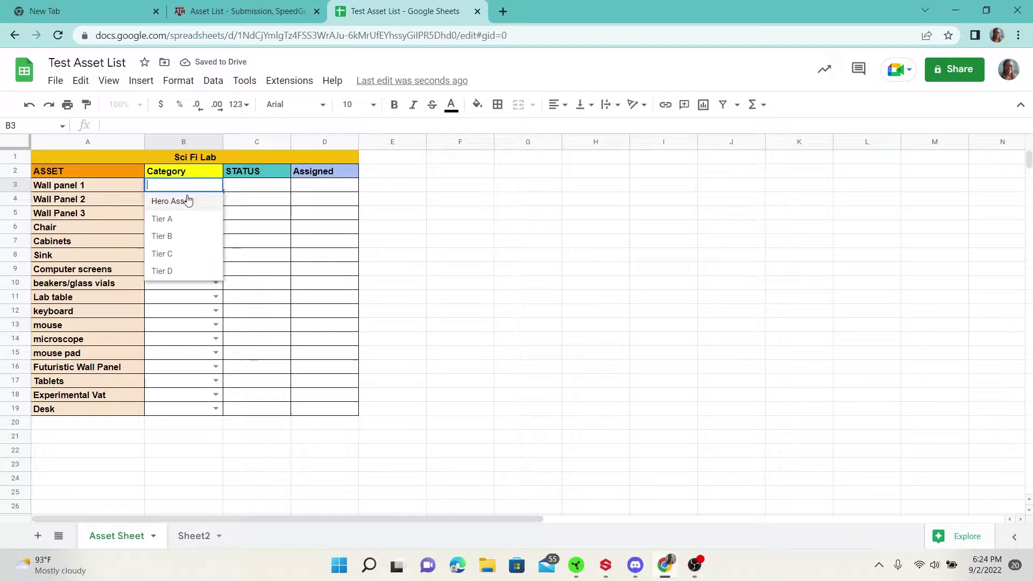
{"action": "left_click", "coordinate": [190, 201]}
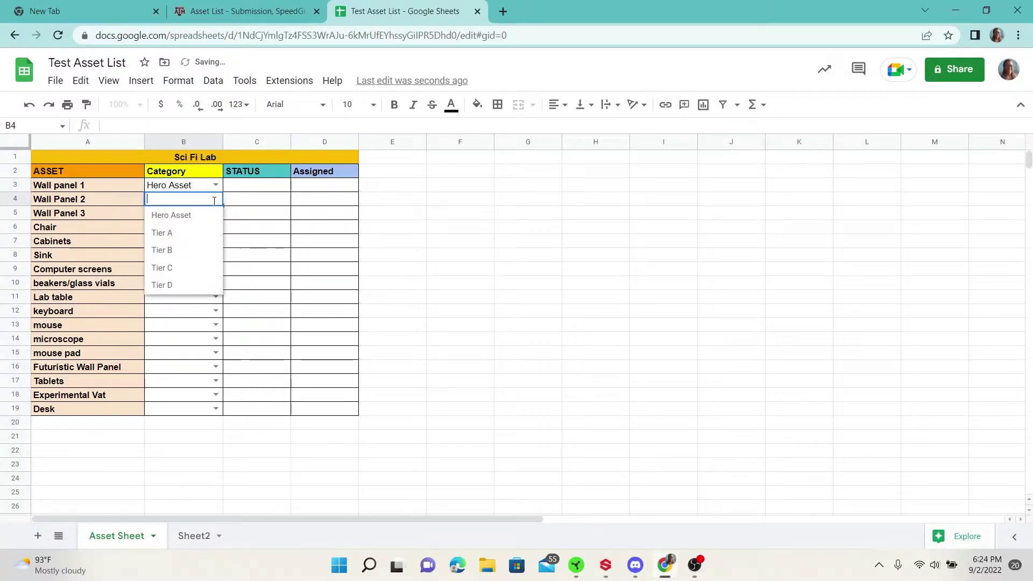
{"action": "left_click", "coordinate": [203, 220]}
{"action": "left_click", "coordinate": [215, 213]}
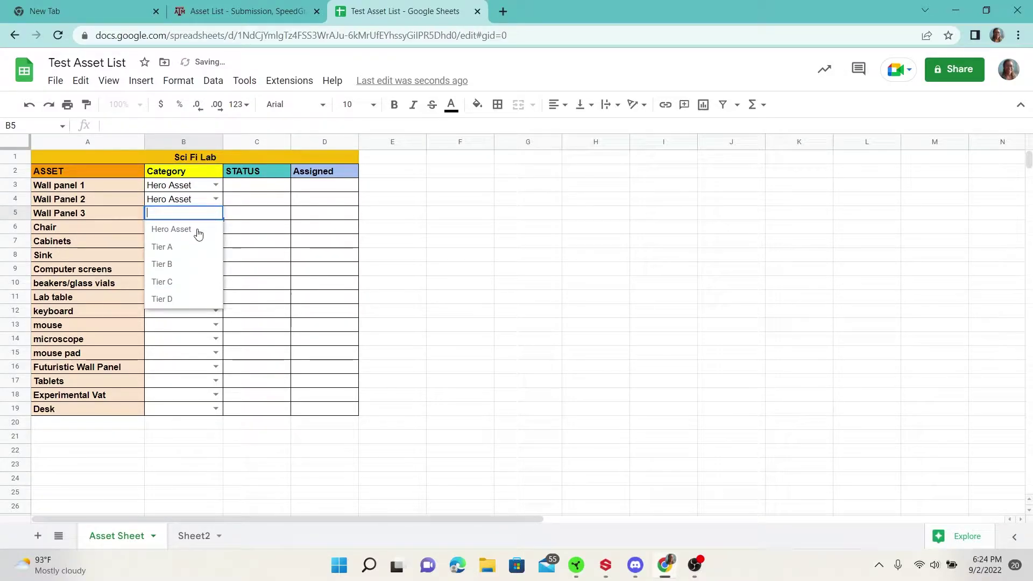
{"action": "left_click", "coordinate": [191, 227]}
Categorise Chair and Cabinets as Tier A, Futuristic Wall Panel as Hero Asset, and Experimental Vat as Tier D
{"action": "left_click", "coordinate": [216, 227]}
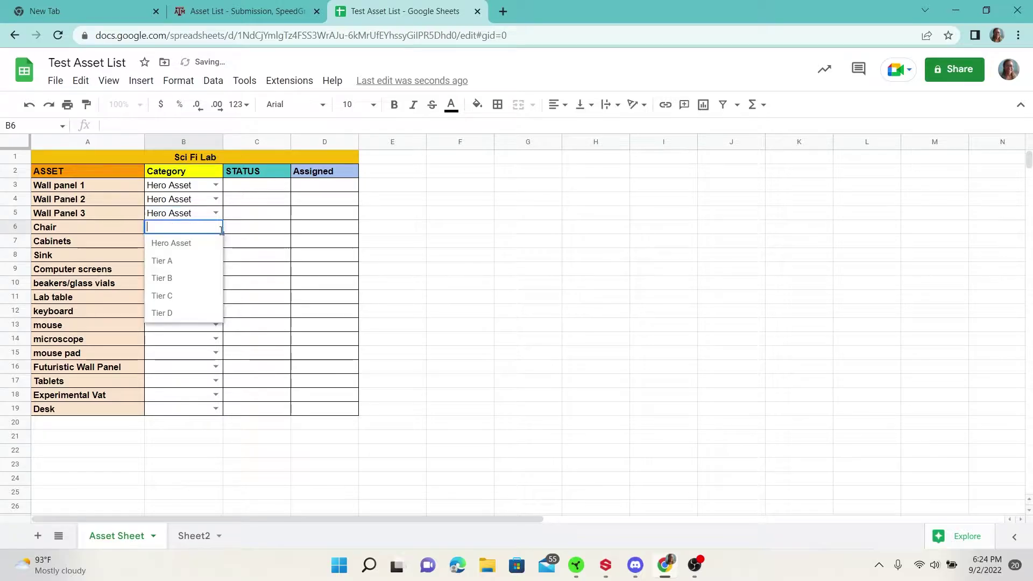
{"action": "left_click", "coordinate": [202, 269]}
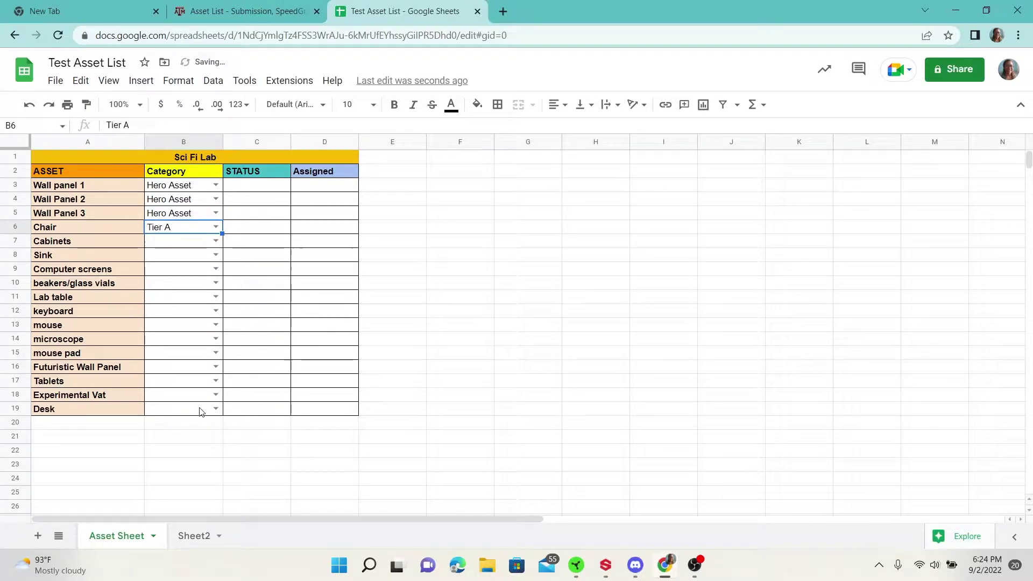
{"action": "left_click", "coordinate": [215, 366]}
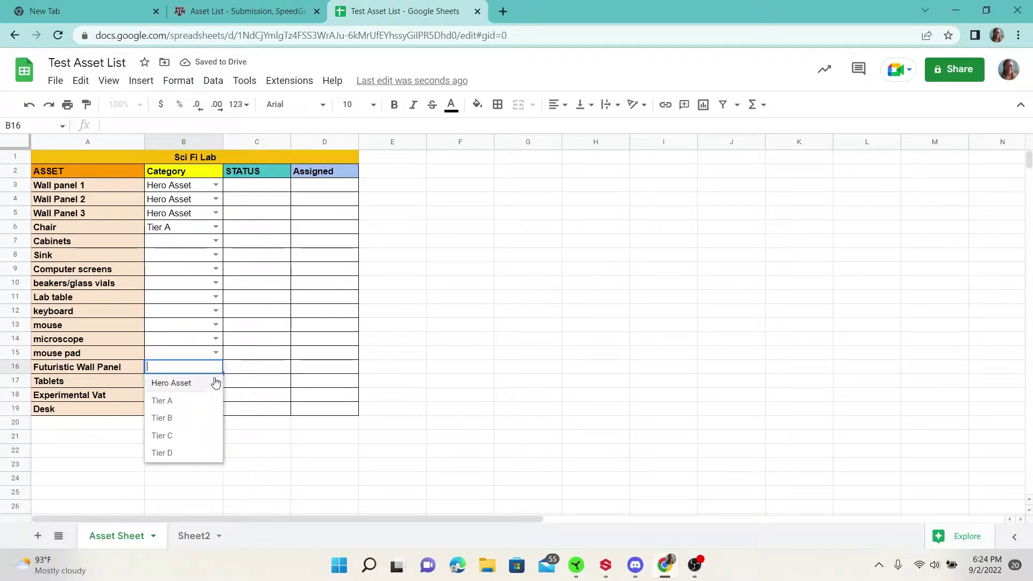
{"action": "left_click", "coordinate": [185, 392]}
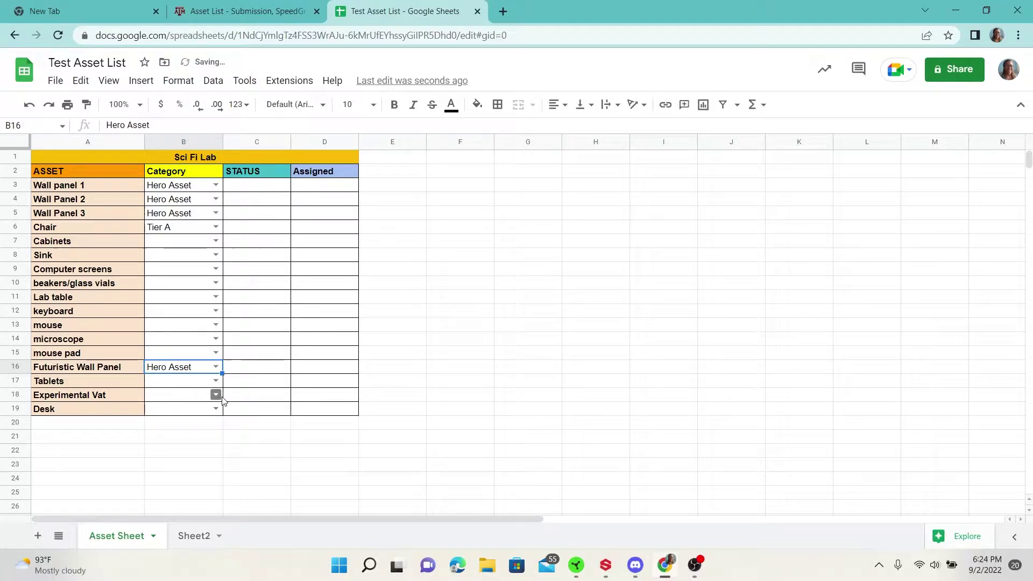
{"action": "left_click", "coordinate": [215, 395]}
{"action": "left_click", "coordinate": [171, 481]}
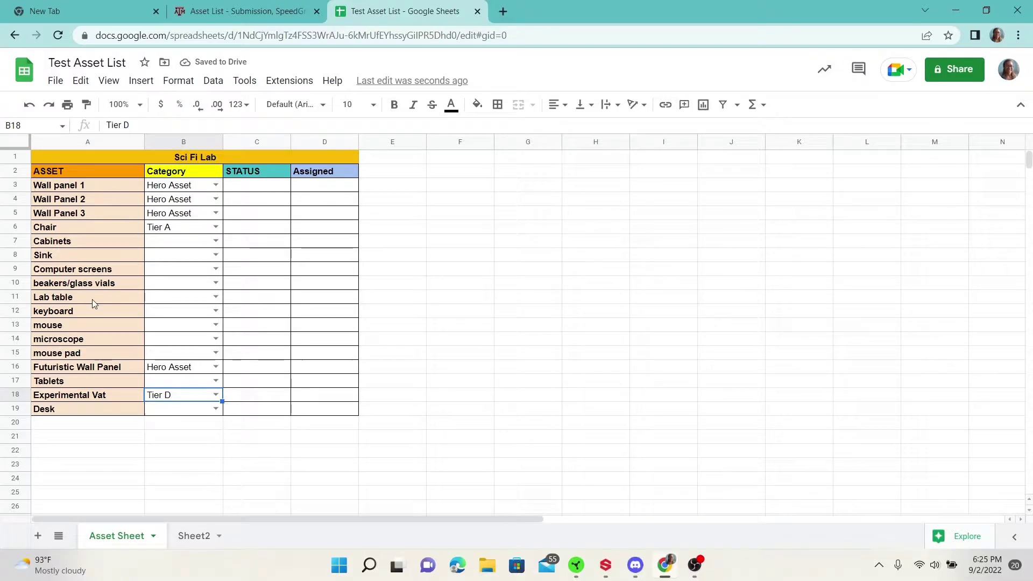
{"action": "left_click", "coordinate": [215, 241]}
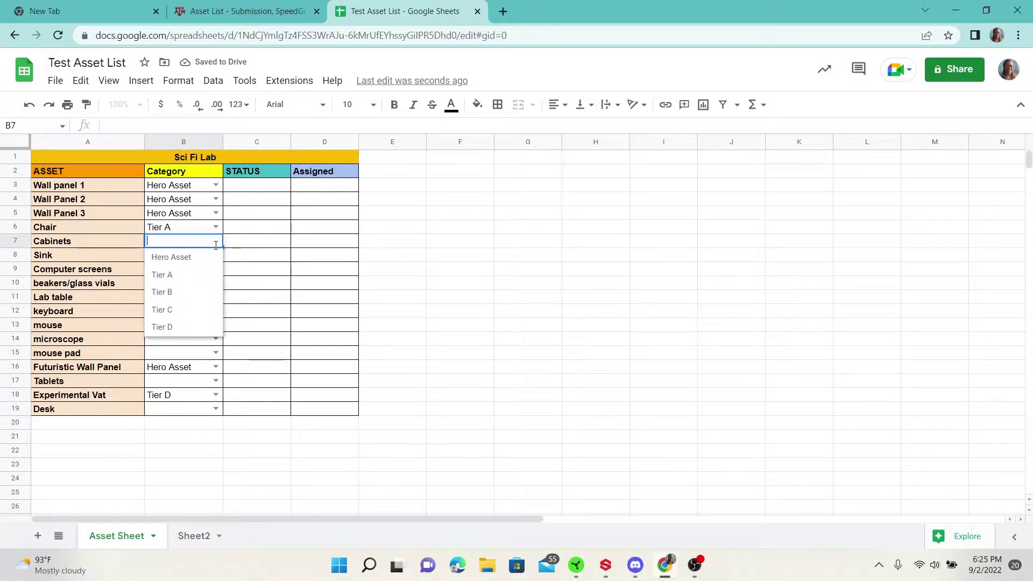
{"action": "left_click", "coordinate": [182, 275]}
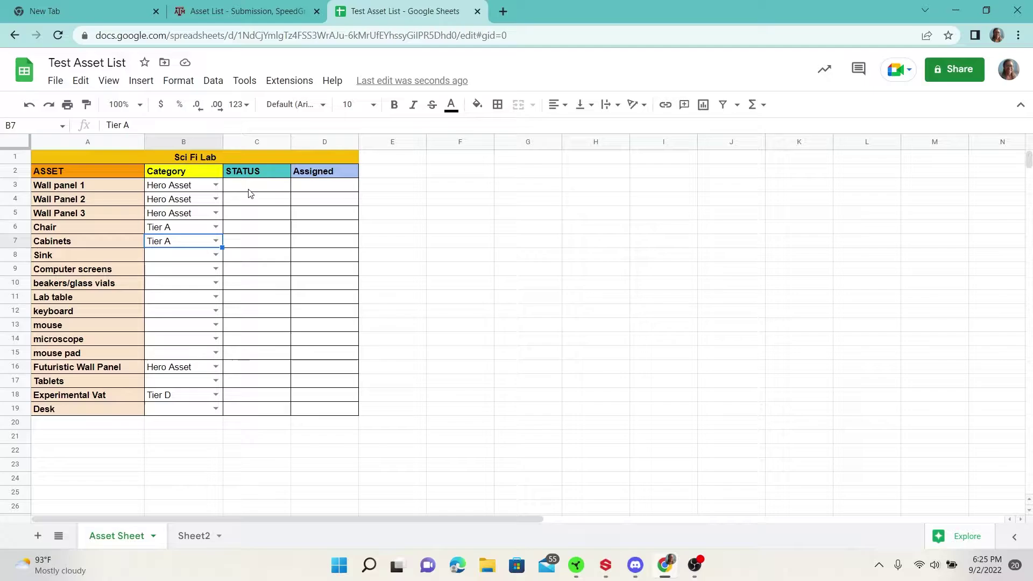
Select the first STATUS cell, C3, after a glance at Sheet2's lists
{"action": "left_click_drag", "start_coordinate": [250, 193], "coordinate": [259, 415]}
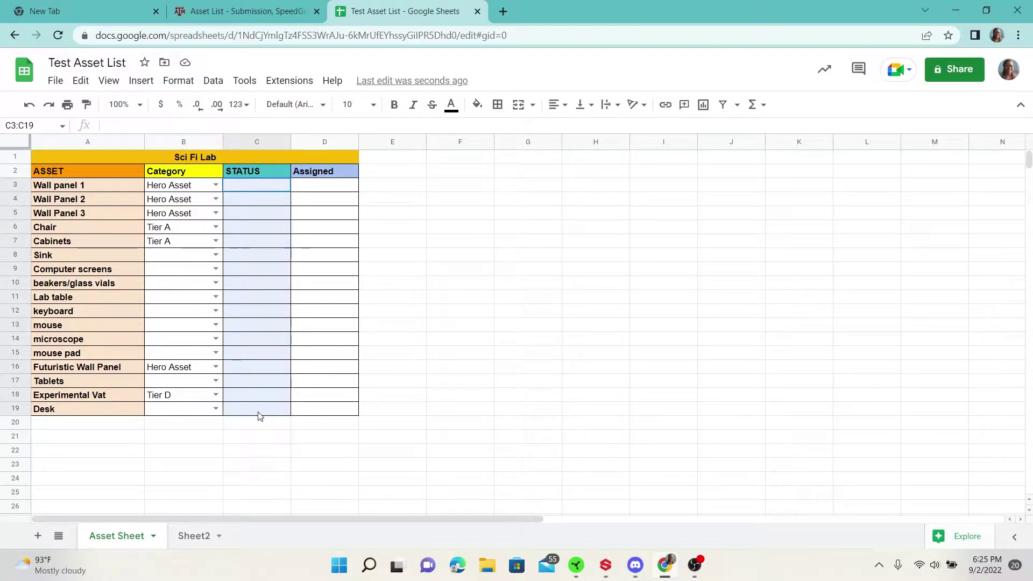
{"action": "left_click", "coordinate": [270, 188]}
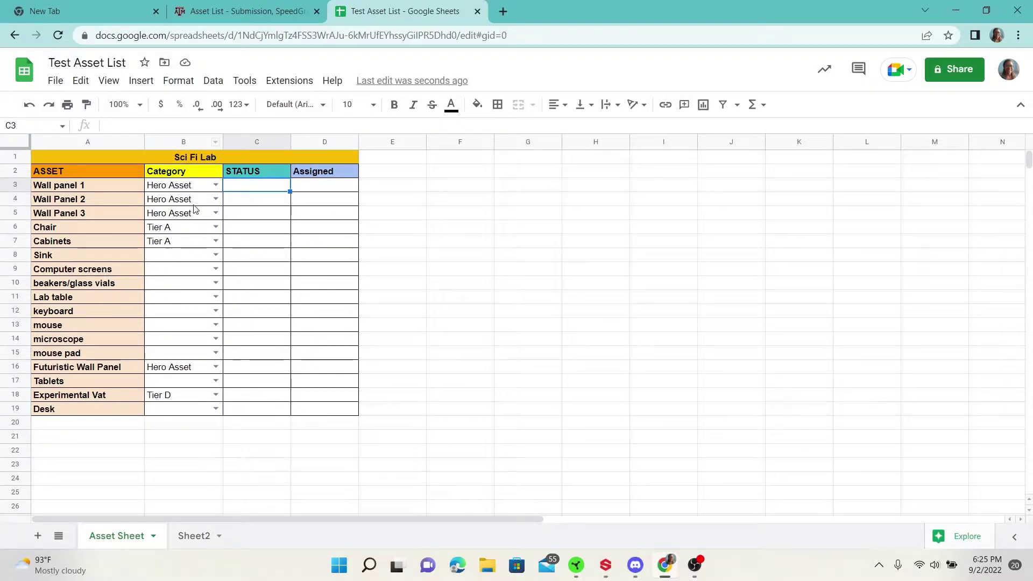
{"action": "left_click", "coordinate": [198, 539]}
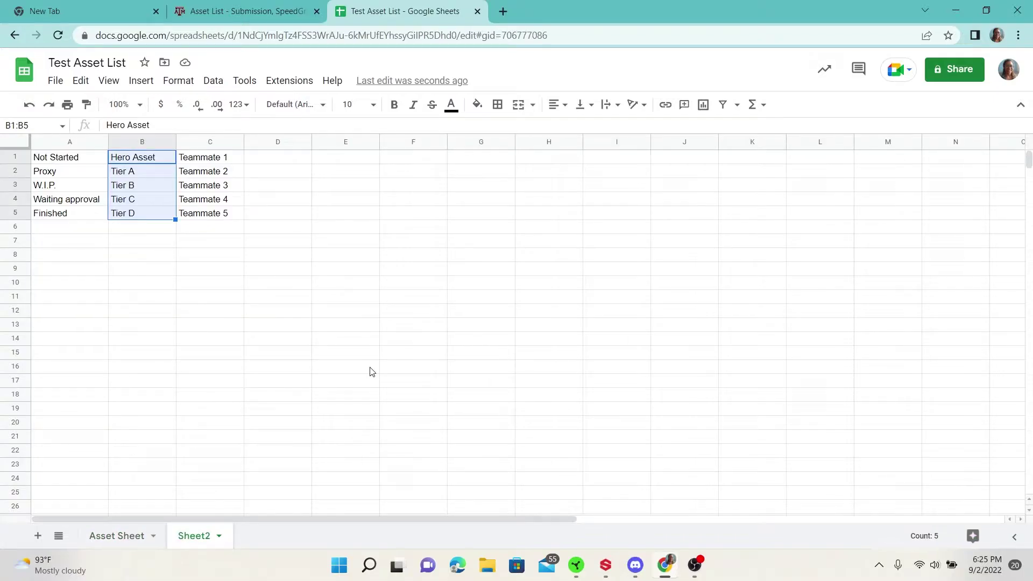
{"action": "left_click", "coordinate": [137, 536]}
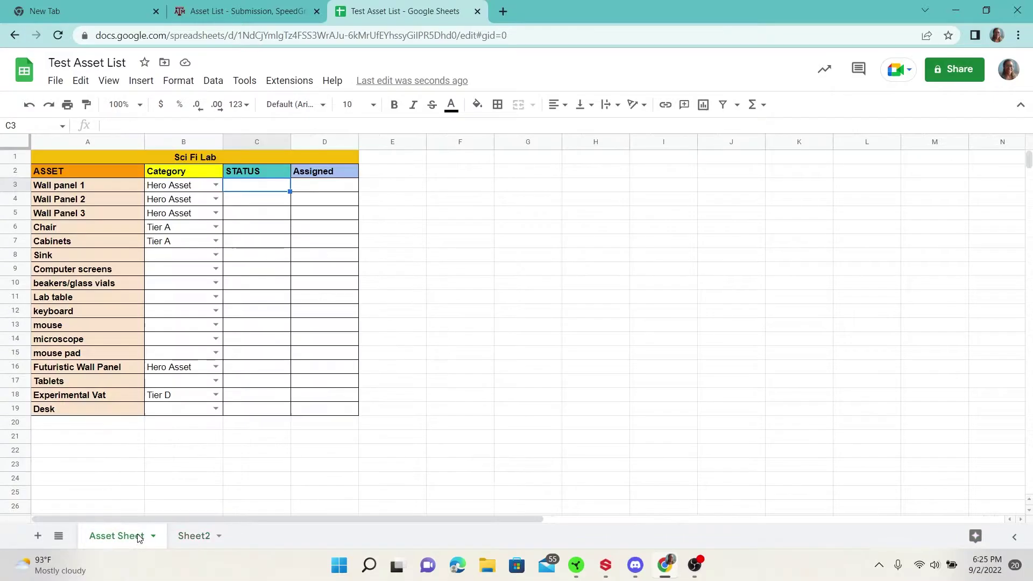
Add a dropdown rule to C3 sourced from Sheet2!A1:A5
{"action": "right_click", "coordinate": [256, 199]}
{"action": "mouse_move", "coordinate": [327, 534]}
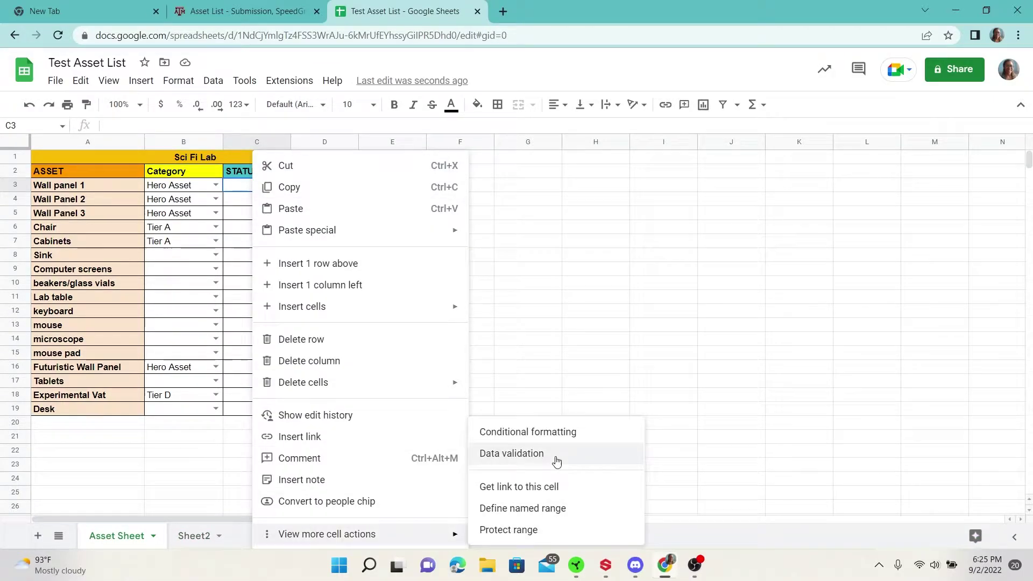
{"action": "left_click", "coordinate": [556, 462]}
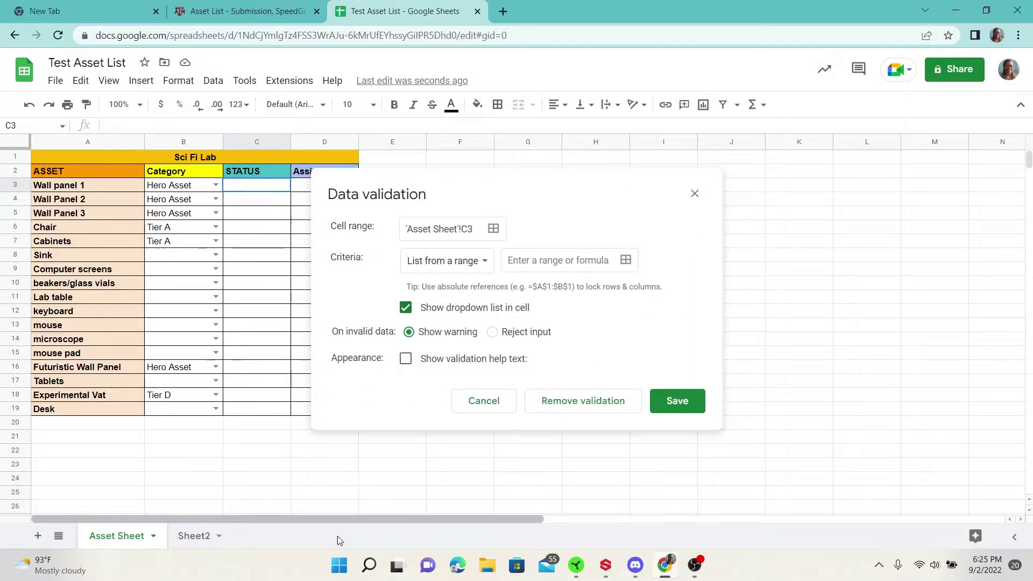
{"action": "left_click", "coordinate": [194, 536]}
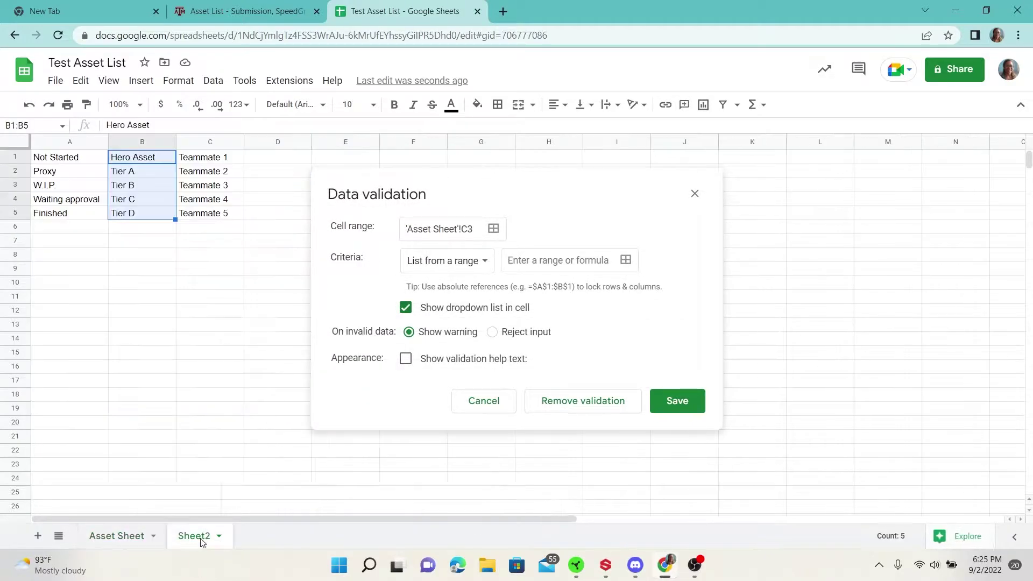
{"action": "left_click", "coordinate": [624, 262]}
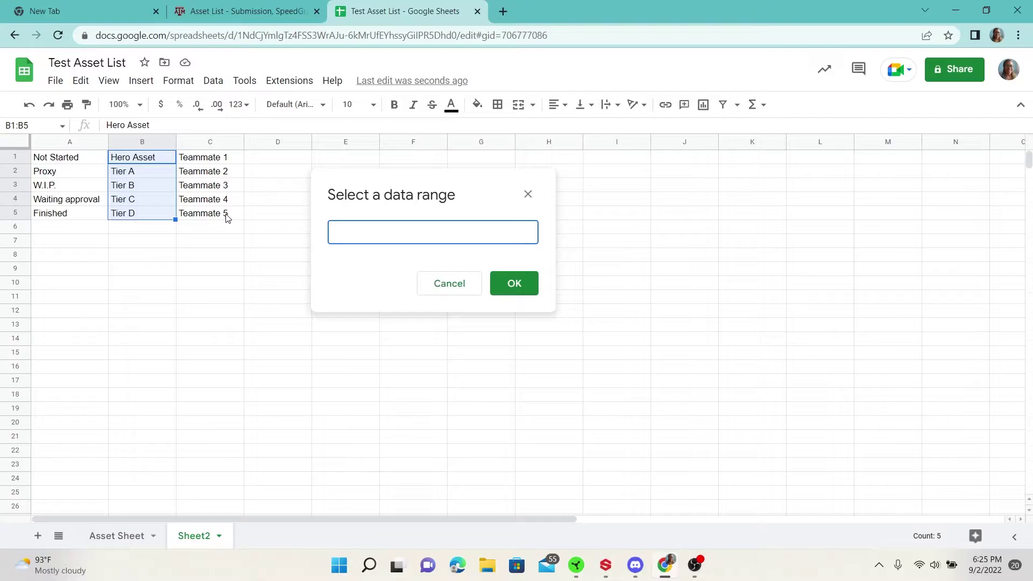
{"action": "left_click_drag", "start_coordinate": [57, 158], "coordinate": [59, 213]}
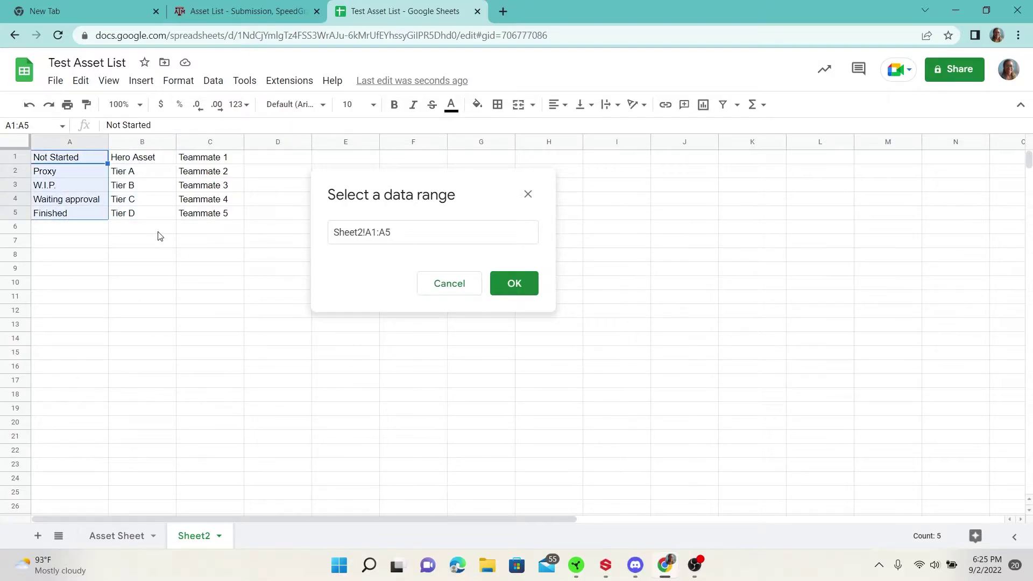
{"action": "left_click", "coordinate": [514, 284]}
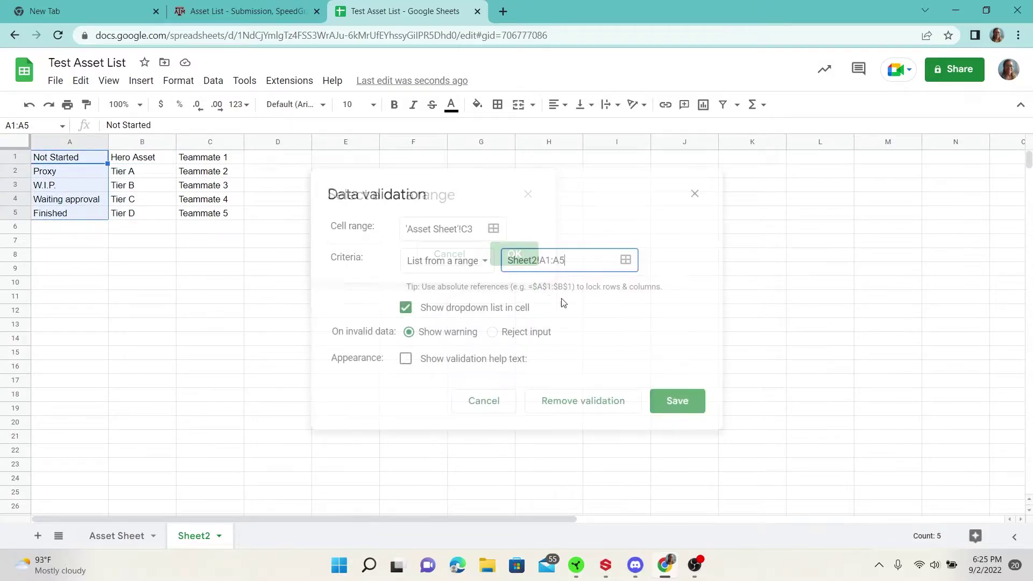
{"action": "left_click", "coordinate": [682, 404]}
Copy C3's status dropdown down the STATUS column to C19
{"action": "left_click", "coordinate": [115, 537]}
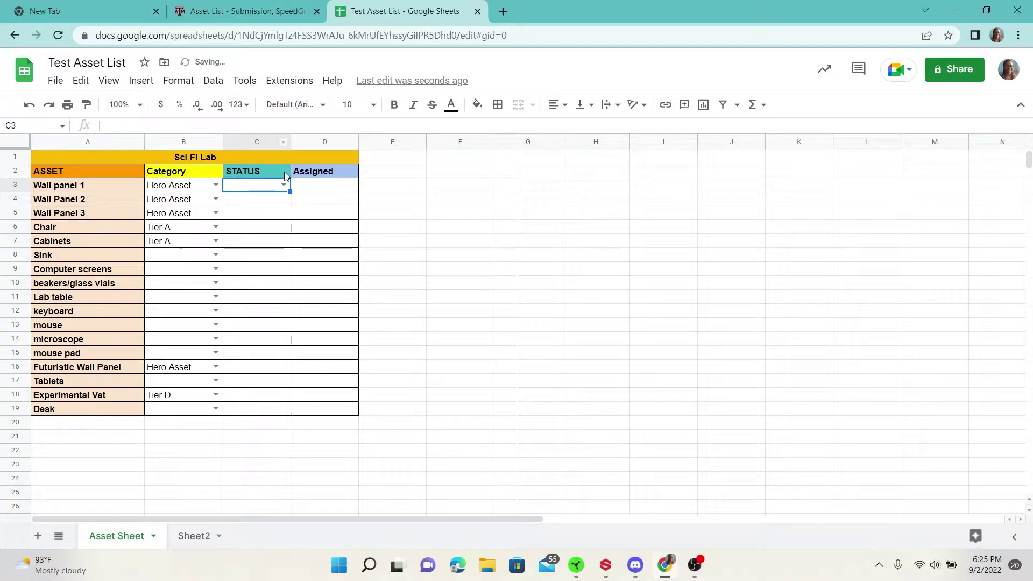
{"action": "left_click", "coordinate": [283, 186]}
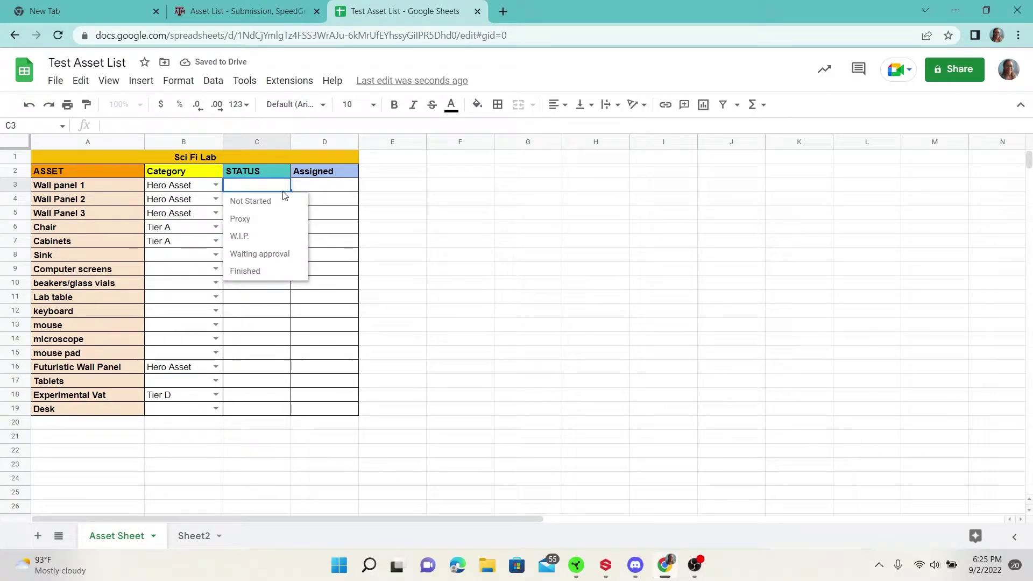
{"action": "left_click", "coordinate": [548, 198]}
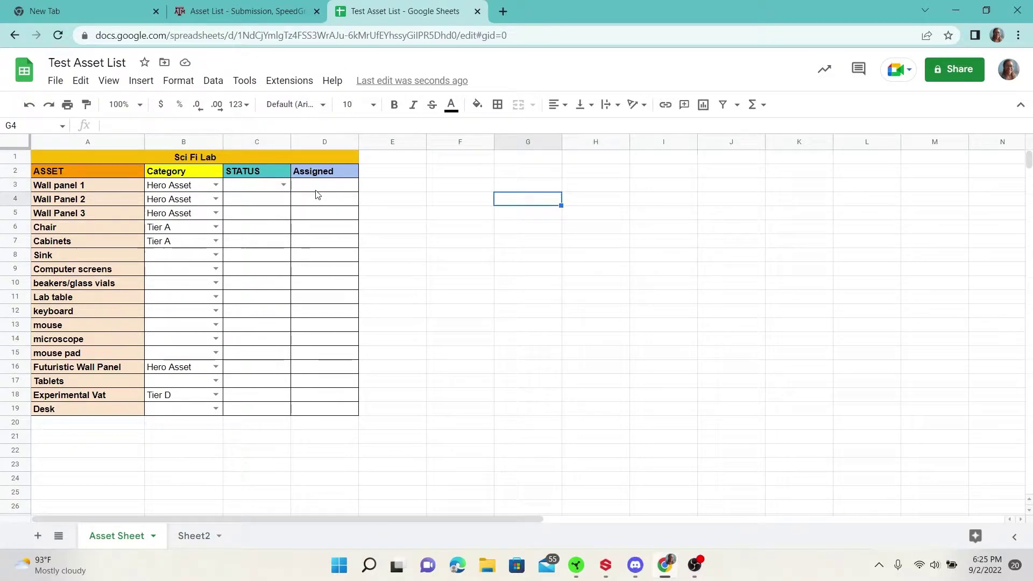
{"action": "left_click", "coordinate": [267, 190]}
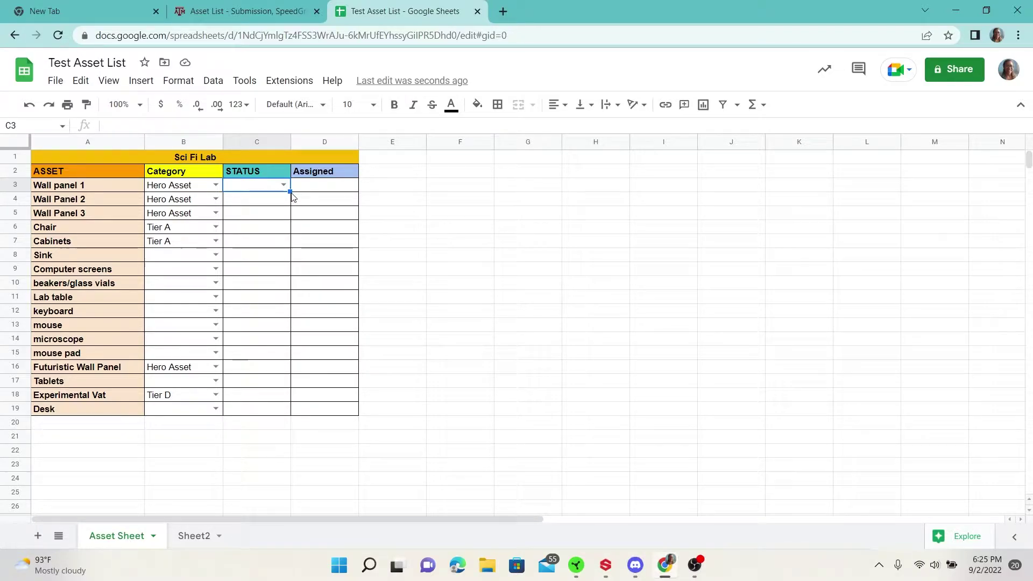
{"action": "left_click_drag", "start_coordinate": [289, 191], "coordinate": [289, 411]}
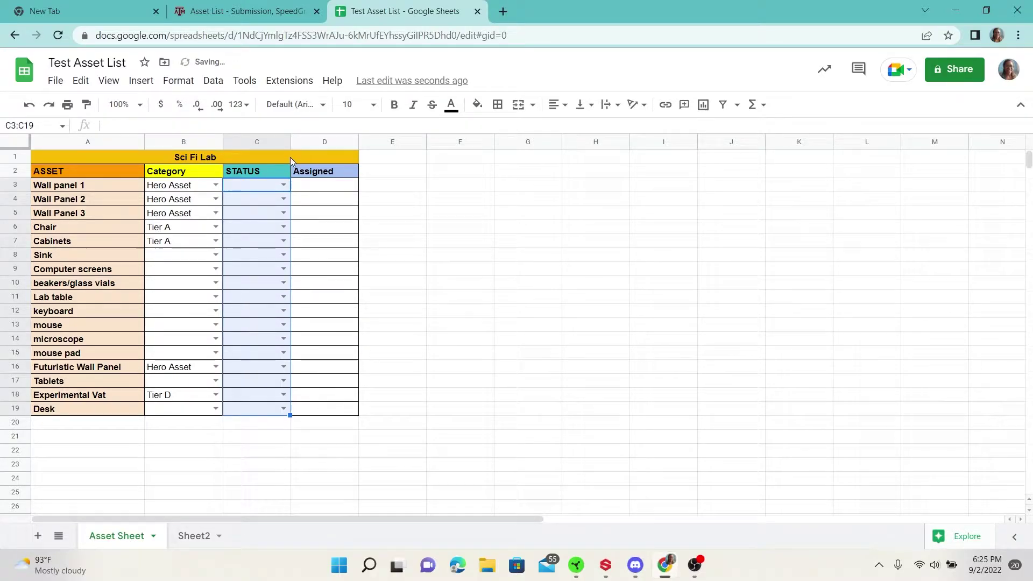
Set statuses: Wall panel 1 Not Started, Wall Panel 2 W.I.P., Wall Panel 3 Proxy, Chair Not Started
{"action": "left_click", "coordinate": [283, 185]}
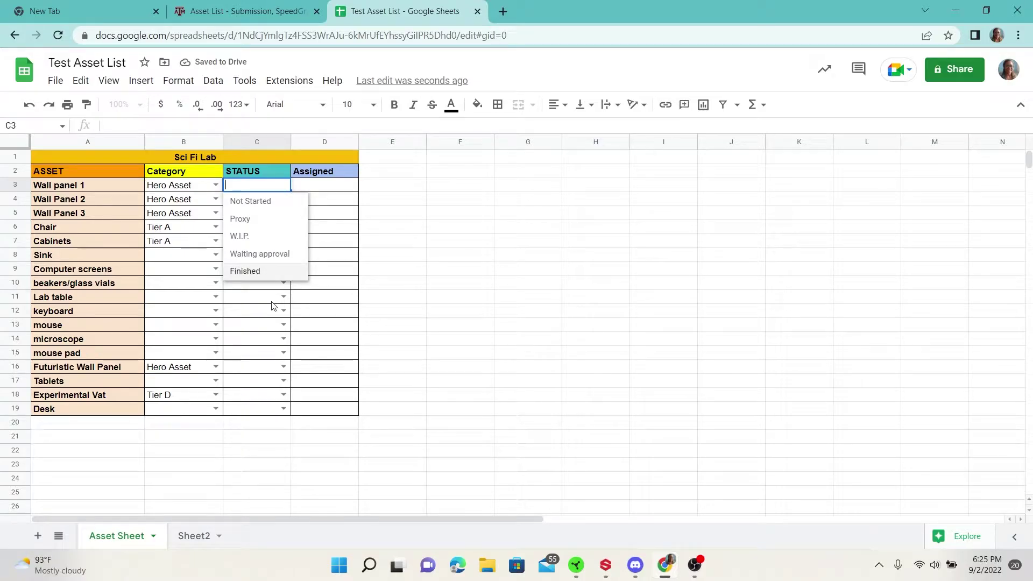
{"action": "left_click", "coordinate": [265, 201]}
{"action": "left_click", "coordinate": [280, 198]}
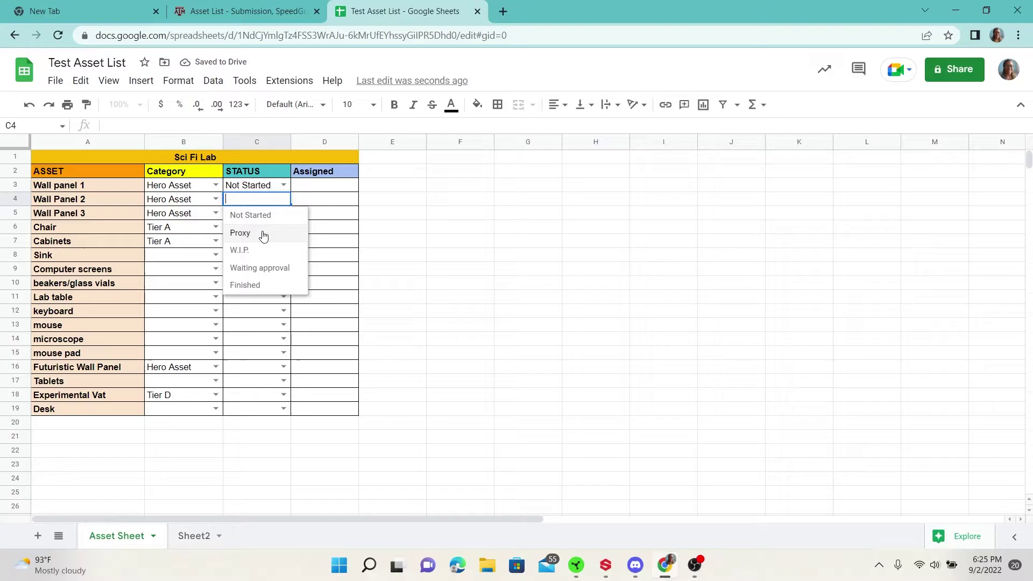
{"action": "left_click", "coordinate": [263, 251]}
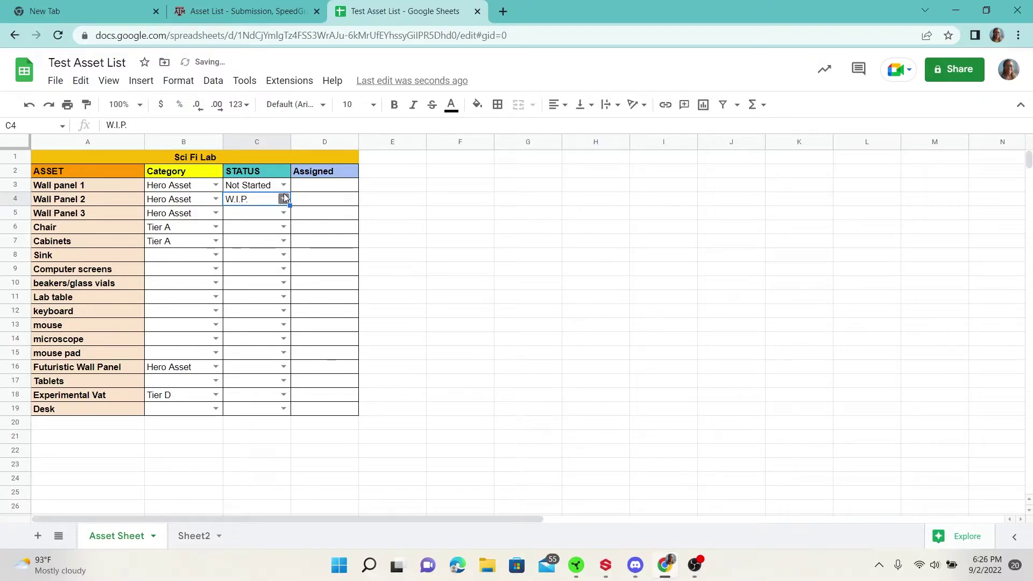
{"action": "left_click", "coordinate": [283, 212]}
{"action": "left_click", "coordinate": [259, 248]}
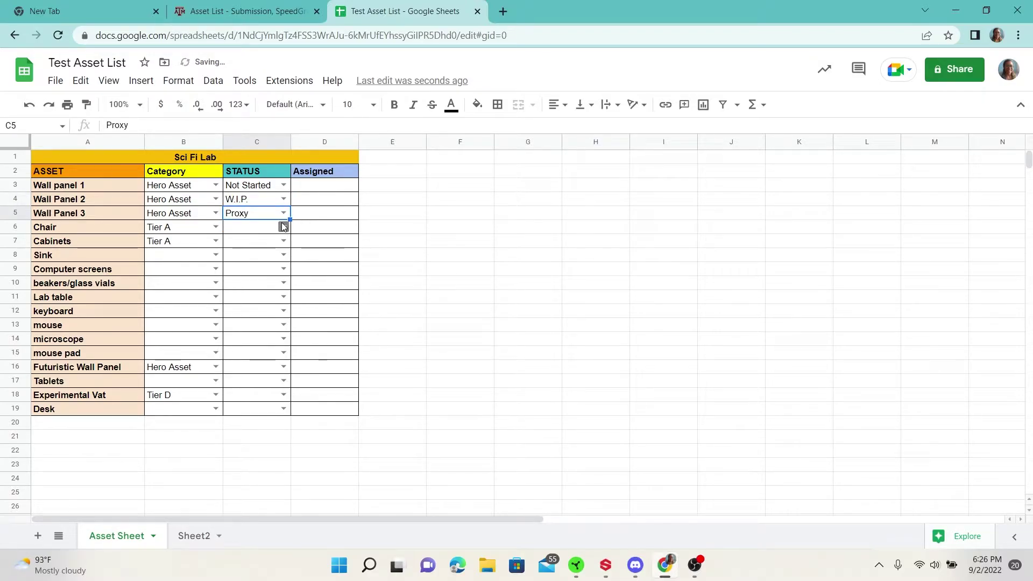
{"action": "left_click", "coordinate": [283, 229]}
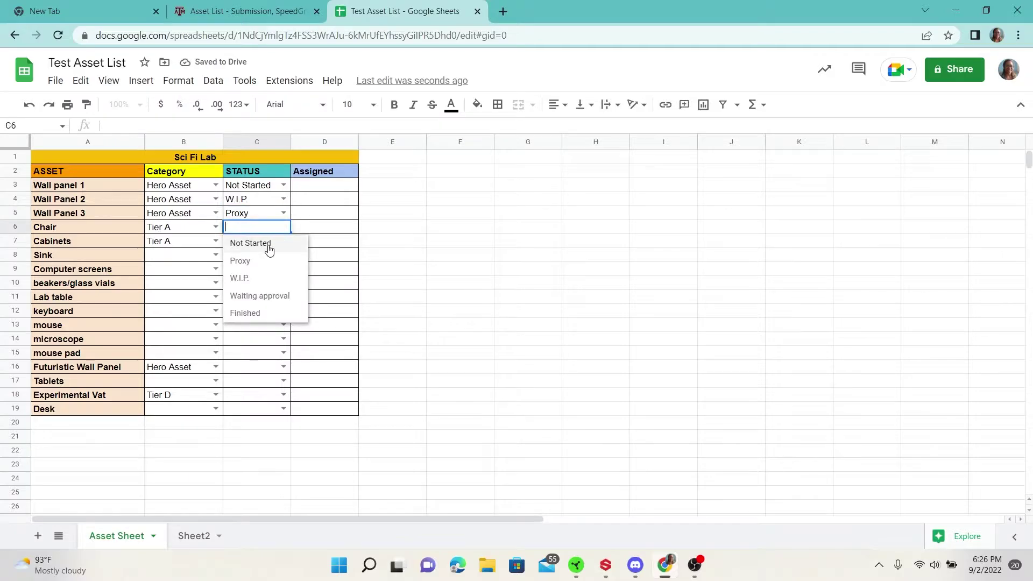
{"action": "left_click", "coordinate": [267, 247]}
Set Cabinets to Not Started, Futuristic Wall Panel to Waiting approval, and Experimental Vat to Finished
{"action": "left_click", "coordinate": [284, 241]}
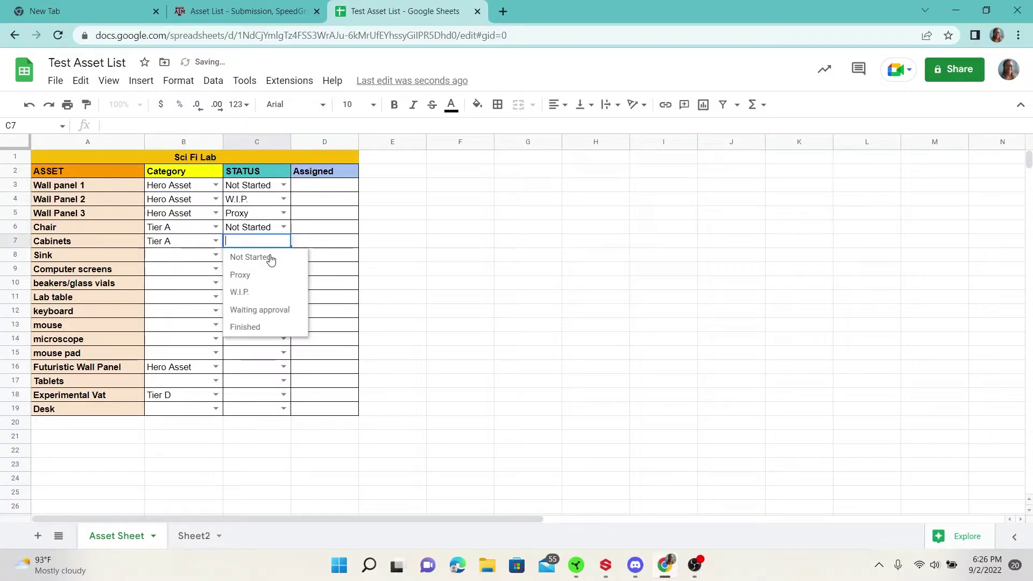
{"action": "left_click", "coordinate": [271, 257]}
{"action": "left_click", "coordinate": [283, 367]}
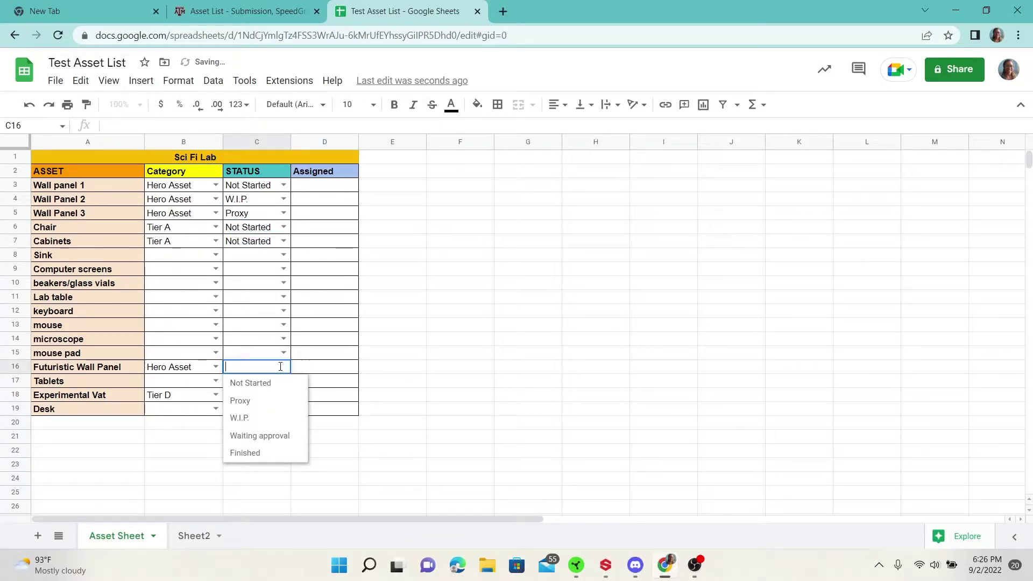
{"action": "left_click", "coordinate": [257, 439]}
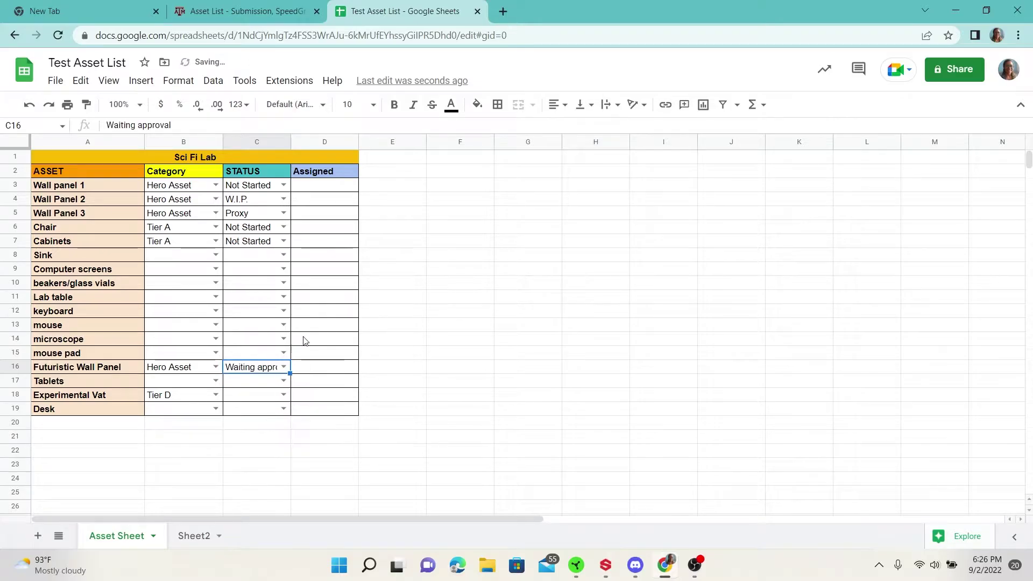
{"action": "left_click", "coordinate": [284, 395]}
{"action": "left_click", "coordinate": [257, 481]}
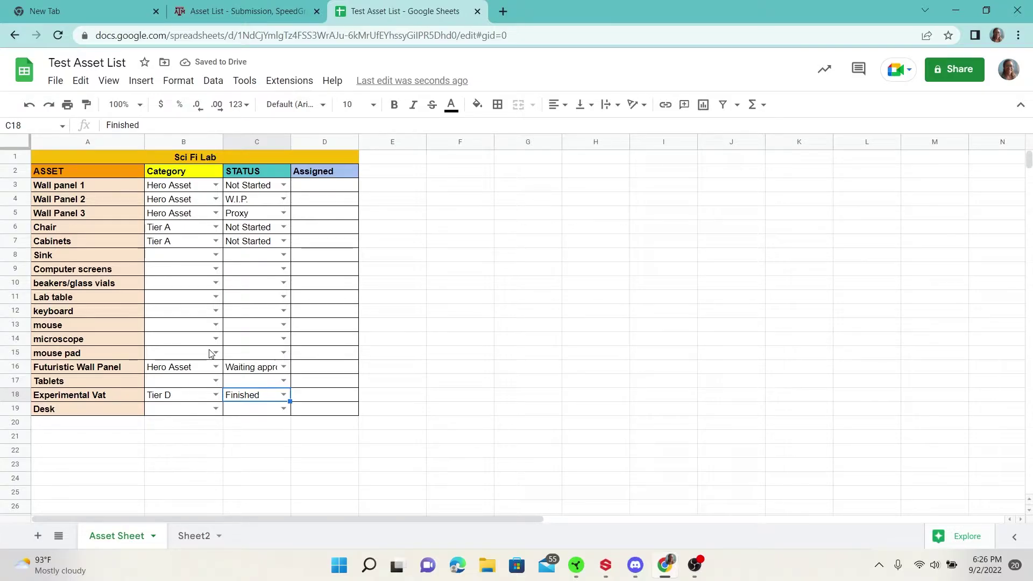
Select the Assigned cells D3:D19 and check the teammate list on Sheet2
{"action": "left_click_drag", "start_coordinate": [313, 185], "coordinate": [310, 411]}
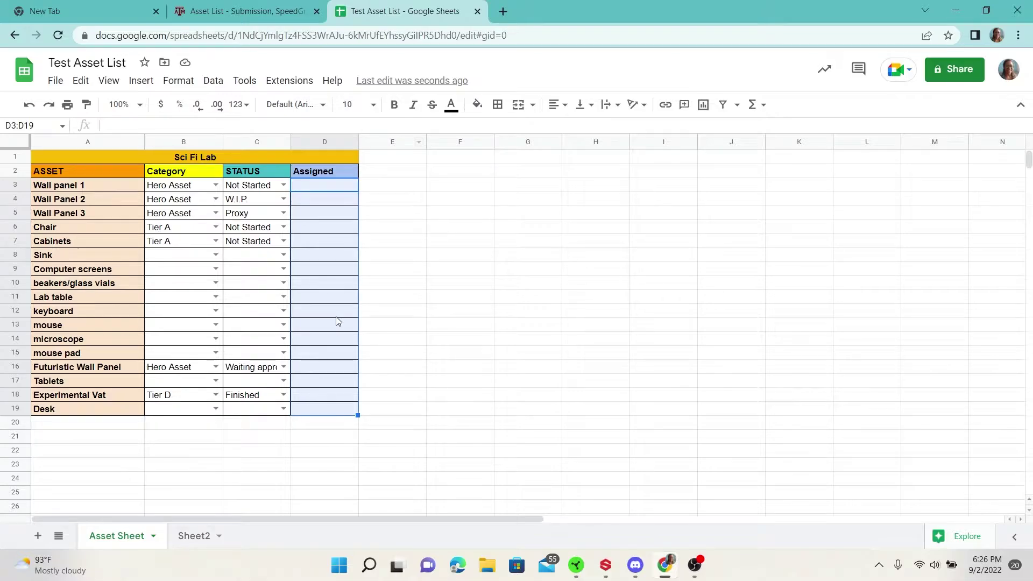
{"action": "left_click", "coordinate": [190, 536]}
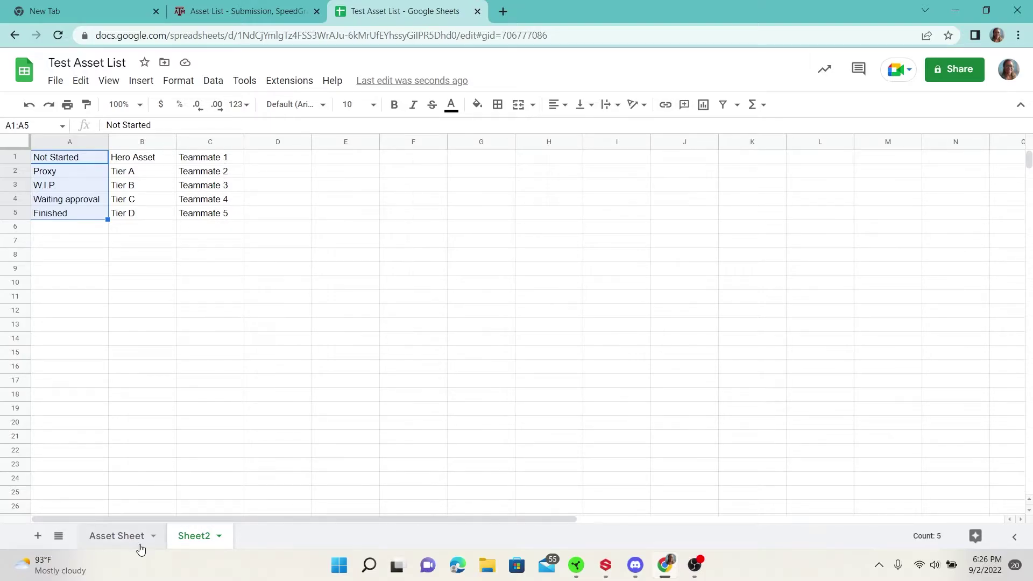
{"action": "left_click", "coordinate": [135, 537]}
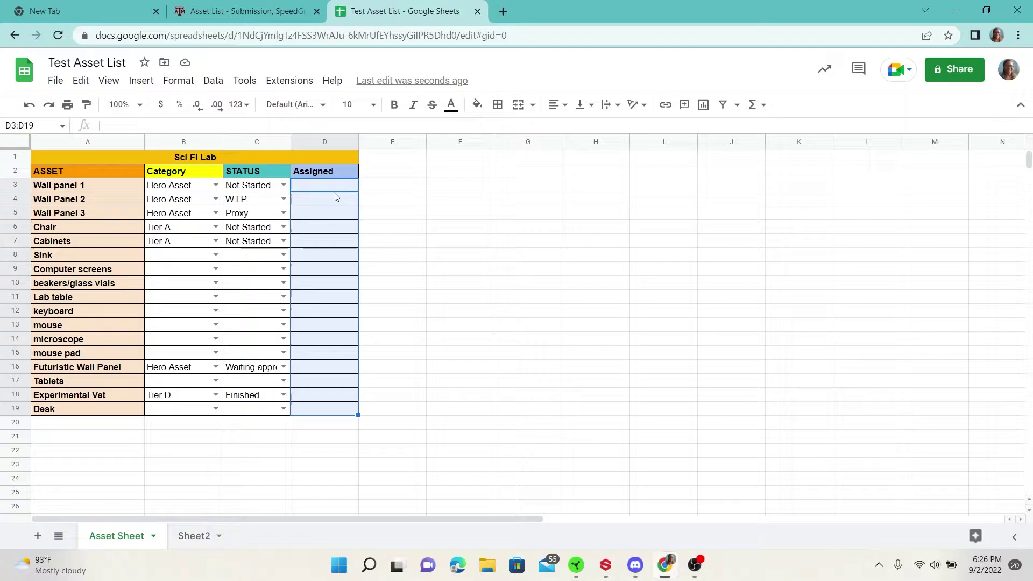
Add a dropdown rule to D3:D19 sourced from Sheet2!C1:C5
{"action": "right_click", "coordinate": [328, 175]}
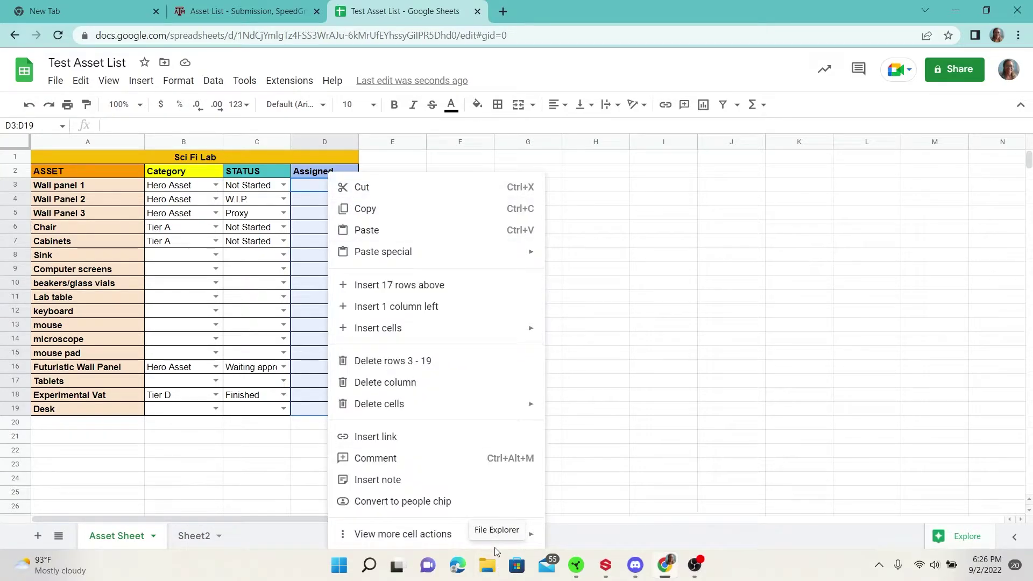
{"action": "mouse_move", "coordinate": [403, 534]}
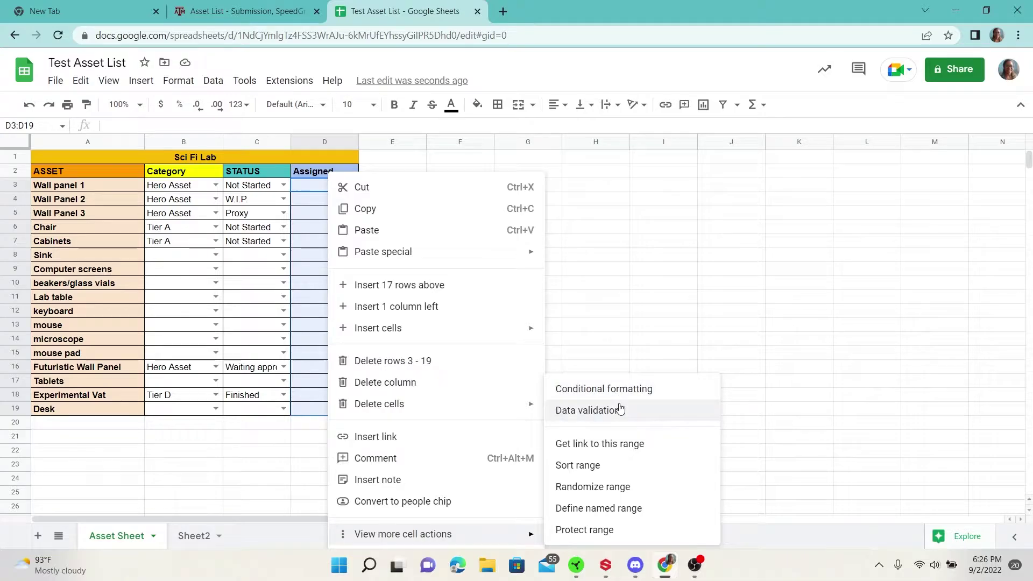
{"action": "left_click", "coordinate": [620, 410]}
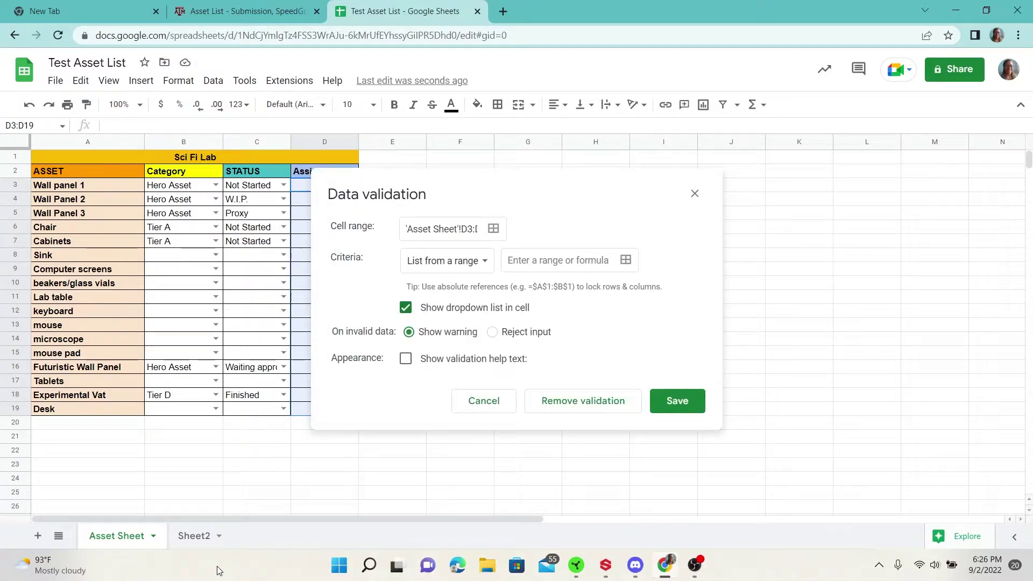
{"action": "left_click", "coordinate": [195, 537]}
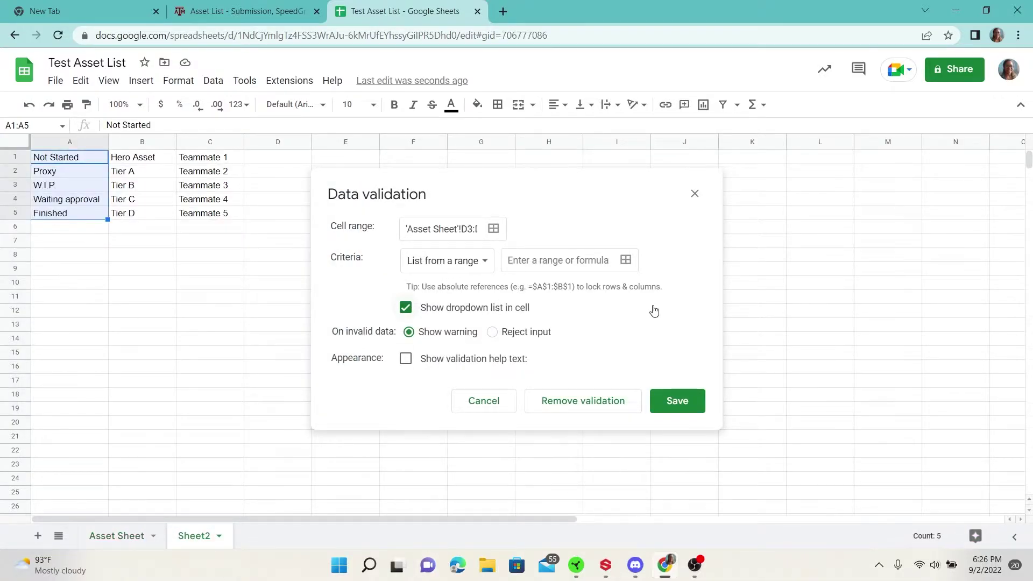
{"action": "left_click", "coordinate": [626, 260]}
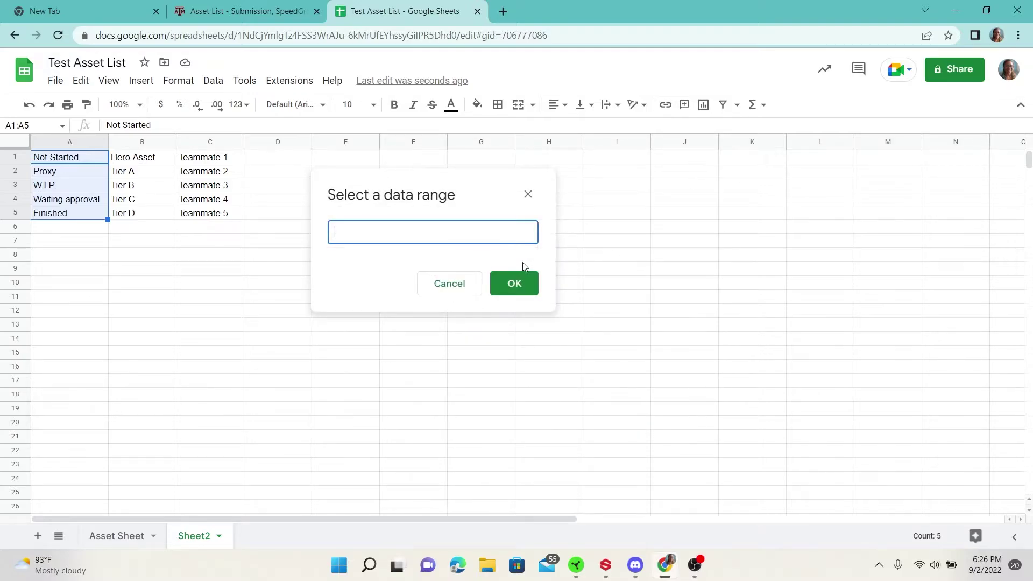
{"action": "left_click_drag", "start_coordinate": [194, 160], "coordinate": [203, 216]}
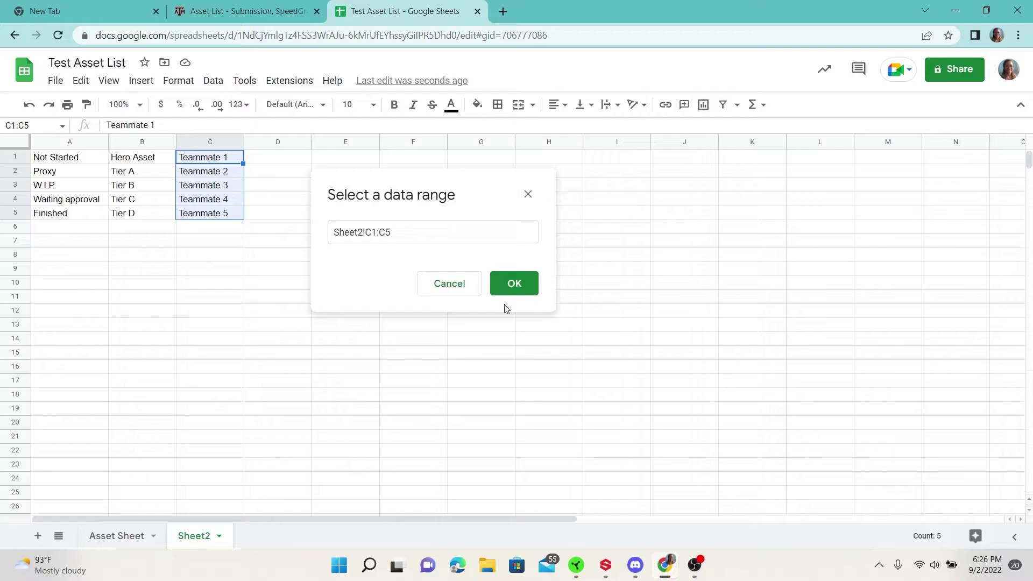
{"action": "left_click", "coordinate": [521, 288]}
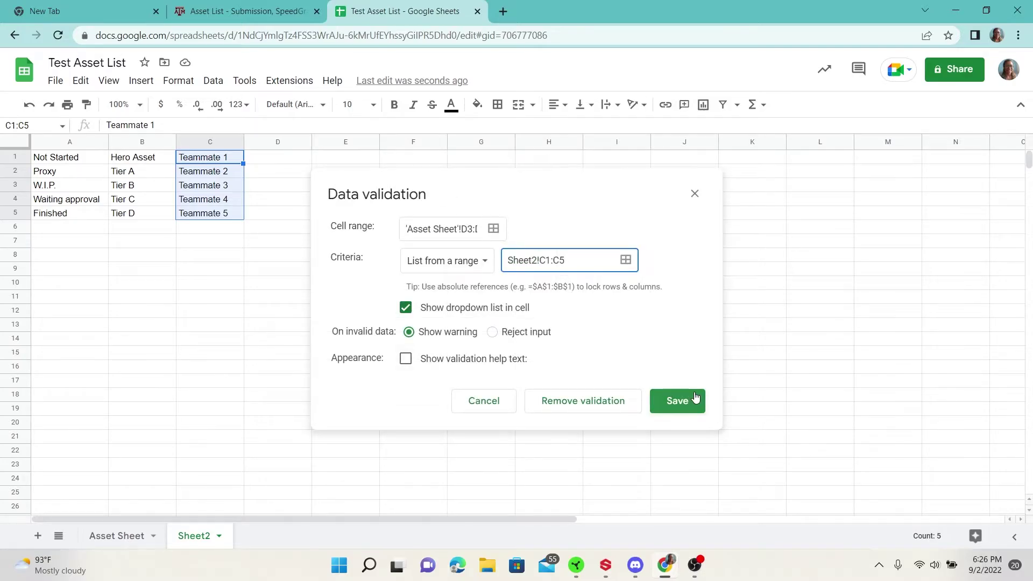
{"action": "left_click", "coordinate": [677, 402]}
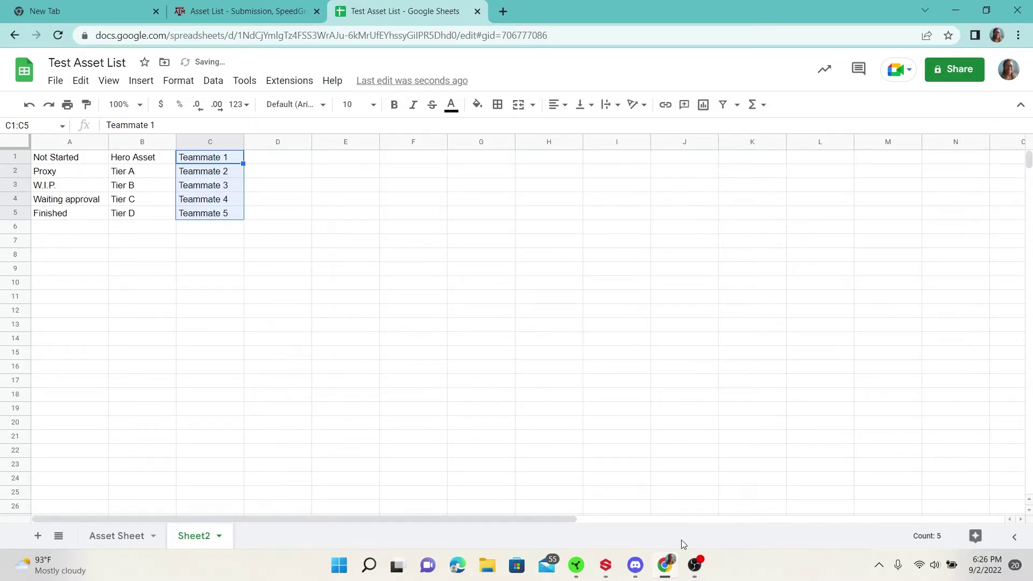
{"action": "left_click", "coordinate": [118, 540]}
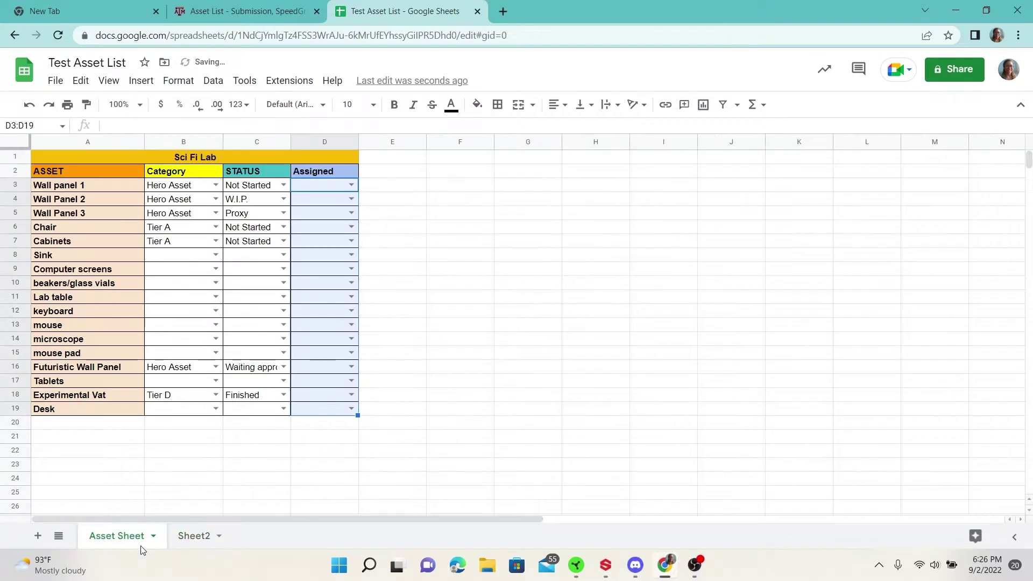
Assign Teammate 1 to Wall panel 1, Teammate 3 to Wall Panel 2, Teammate 5 to Wall Panel 3
{"action": "left_click", "coordinate": [351, 185]}
{"action": "left_click", "coordinate": [323, 202]}
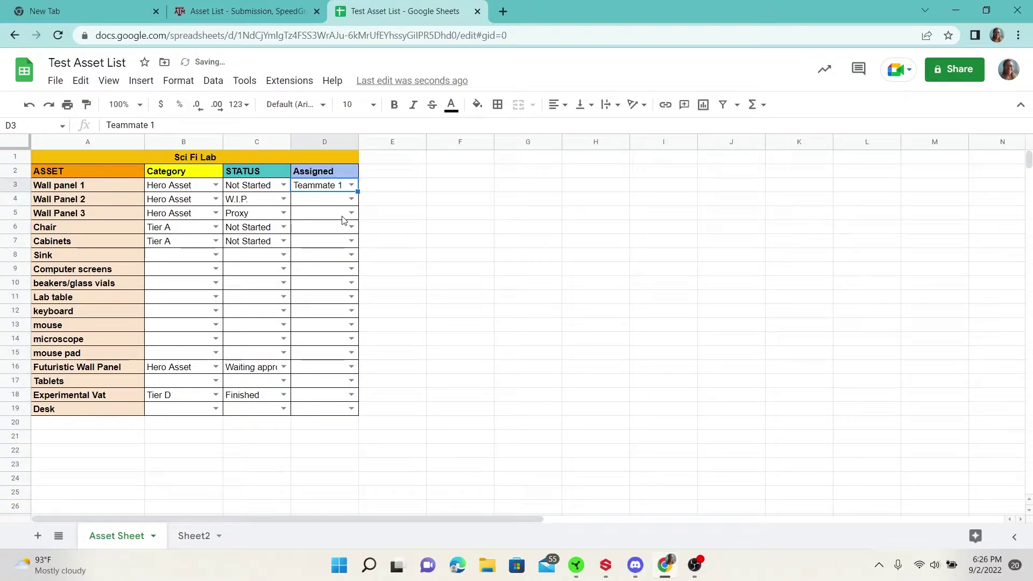
{"action": "left_click", "coordinate": [351, 198]}
{"action": "left_click", "coordinate": [323, 249]}
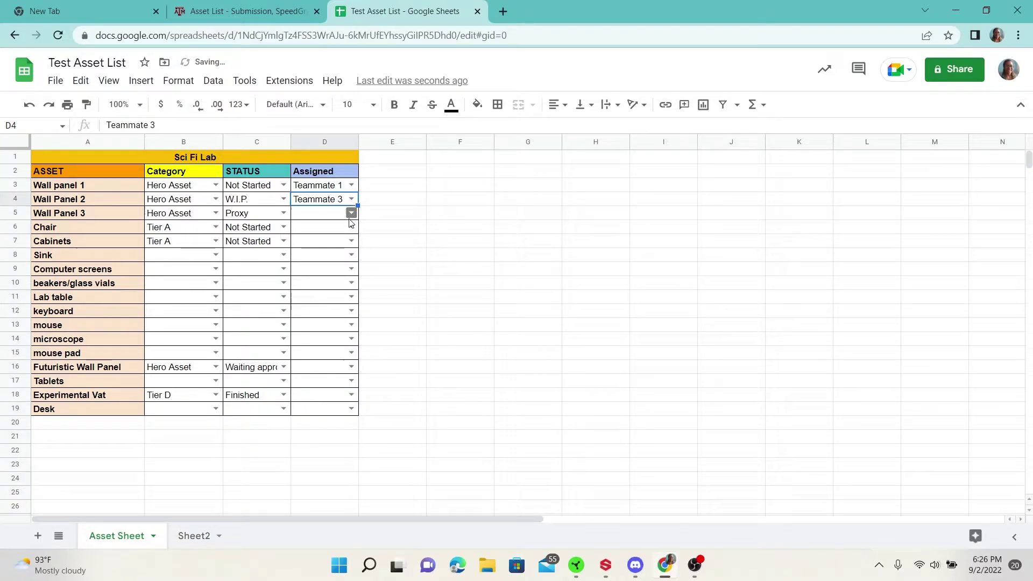
{"action": "left_click", "coordinate": [350, 215]}
{"action": "left_click", "coordinate": [331, 298]}
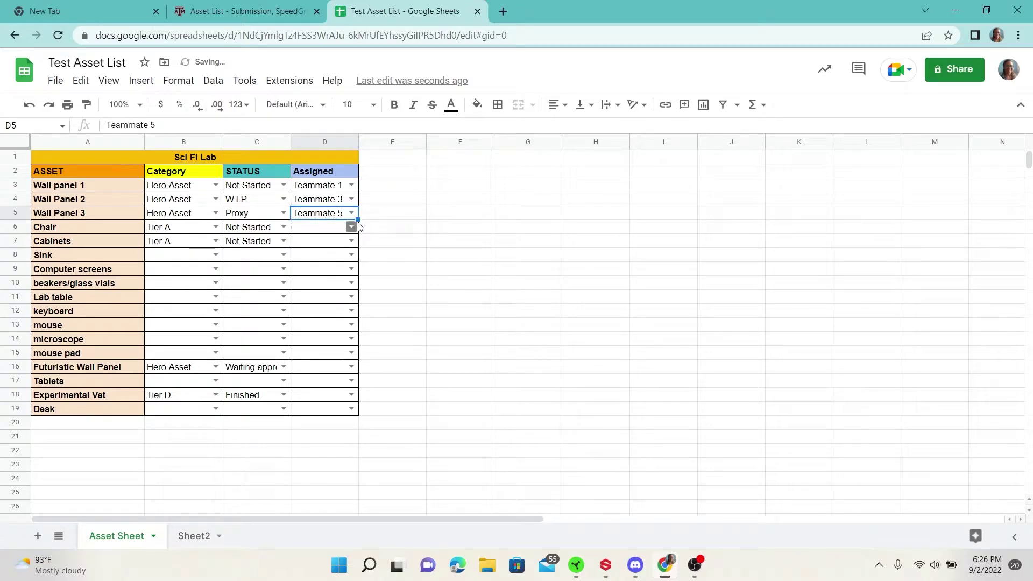
Assign Teammate 3 to Chair, Teammate 4 to Futuristic Wall Panel and Experimental Vat, Teammate 2 to Cabinets
{"action": "left_click", "coordinate": [352, 227]}
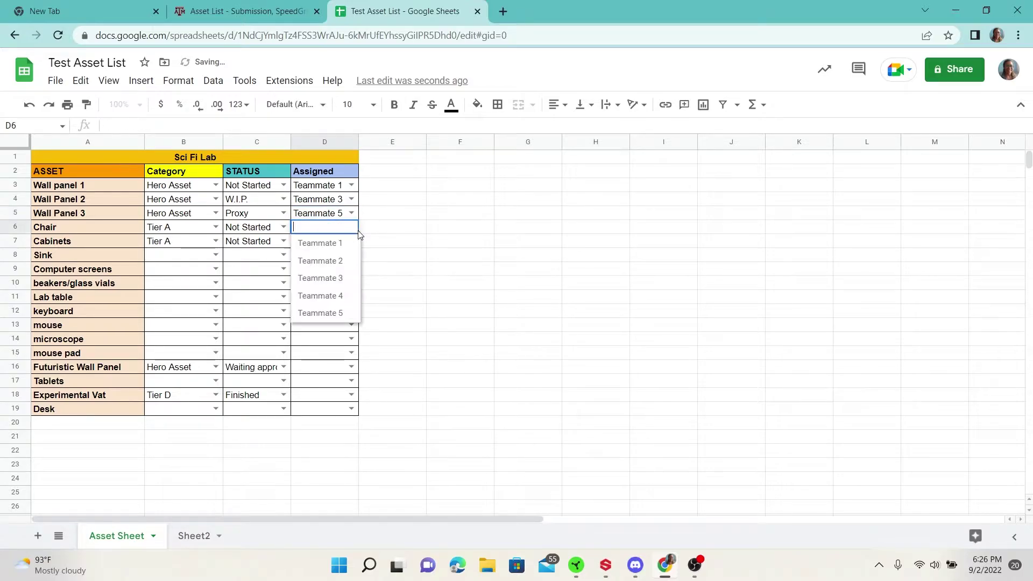
{"action": "left_click", "coordinate": [328, 278]}
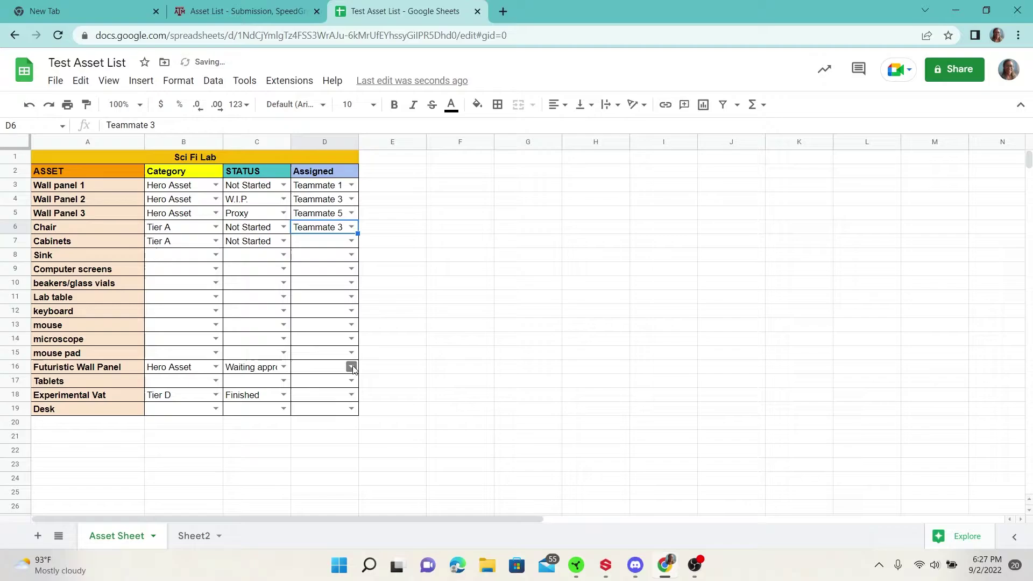
{"action": "left_click", "coordinate": [352, 368]}
{"action": "left_click", "coordinate": [342, 435]}
{"action": "left_click", "coordinate": [350, 394]}
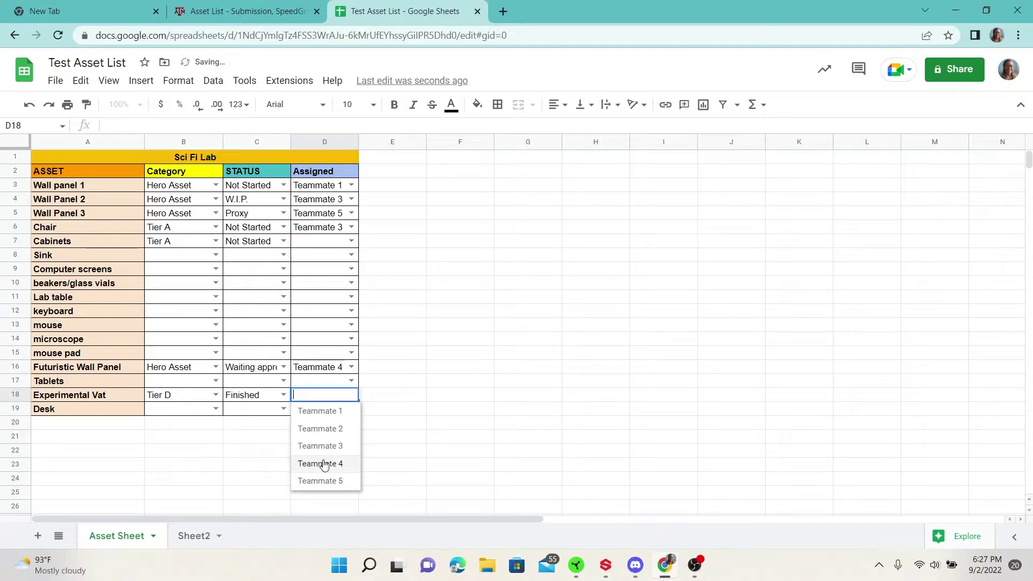
{"action": "left_click", "coordinate": [323, 464]}
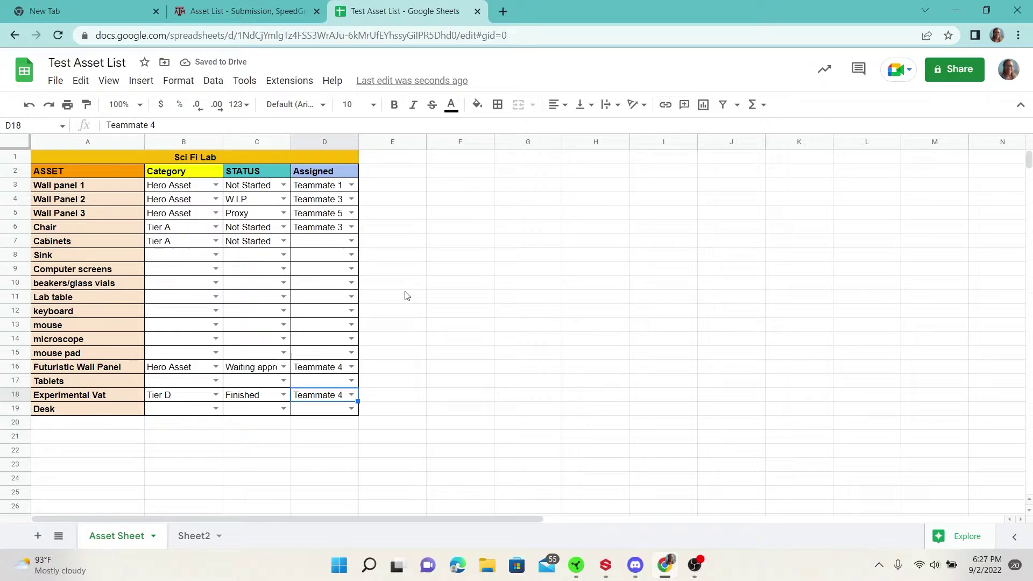
{"action": "left_click", "coordinate": [349, 241]}
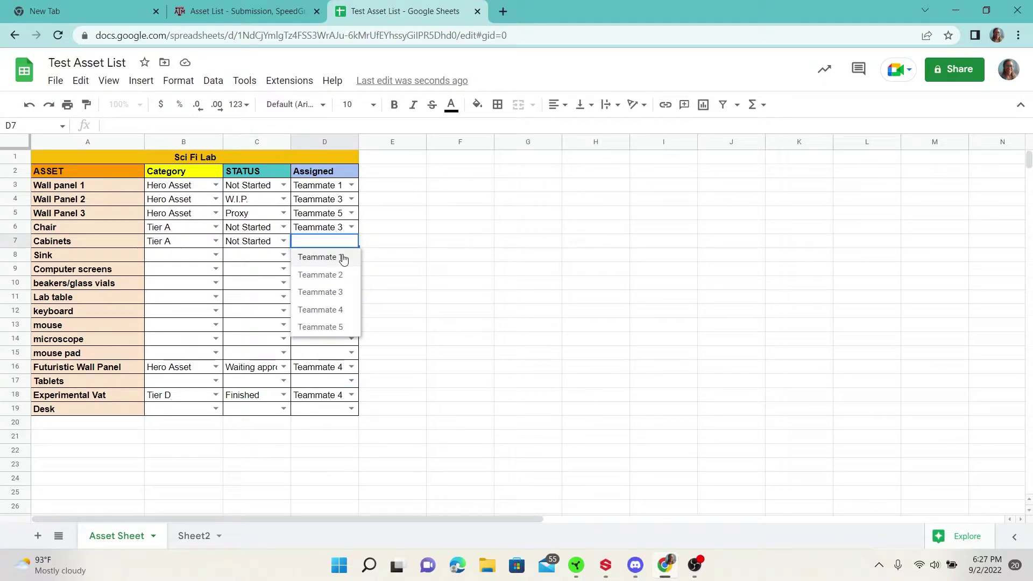
{"action": "left_click", "coordinate": [341, 274]}
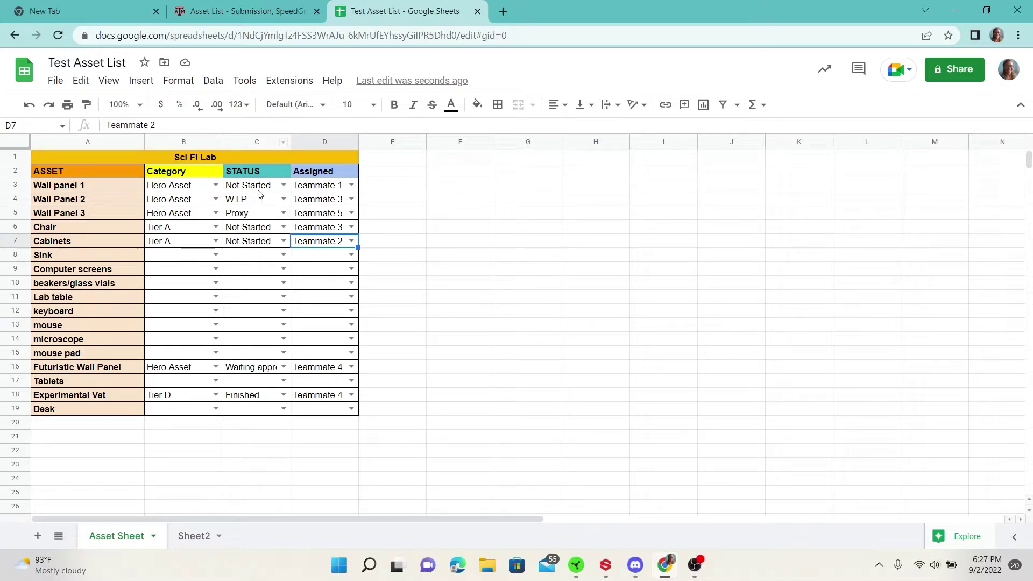
Add a conditional format rule on C3:C19: text exactly 'Not Started' gets red fill and bold
{"action": "left_click_drag", "start_coordinate": [258, 191], "coordinate": [258, 413]}
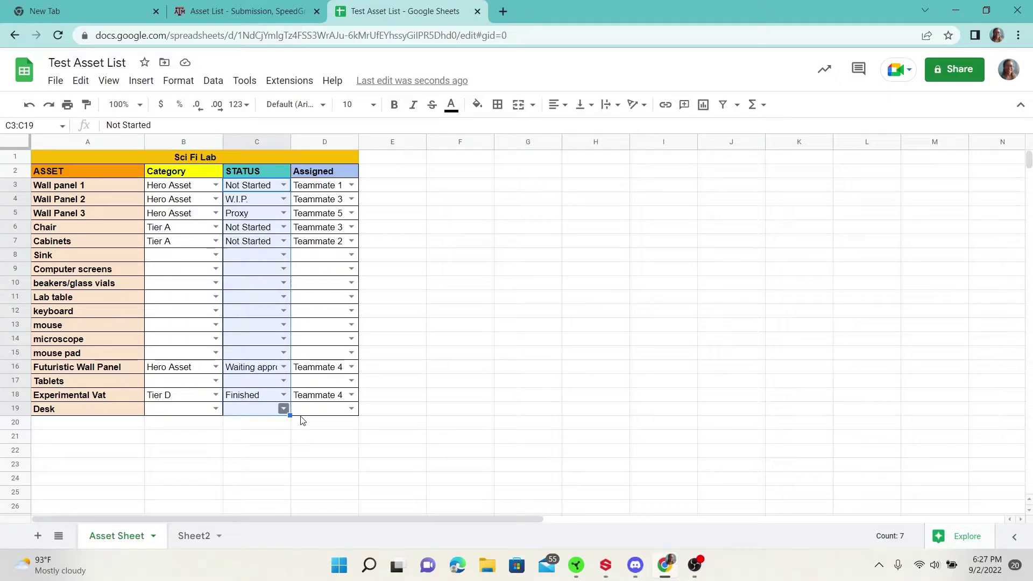
{"action": "right_click", "coordinate": [261, 411]}
{"action": "mouse_move", "coordinate": [335, 534]}
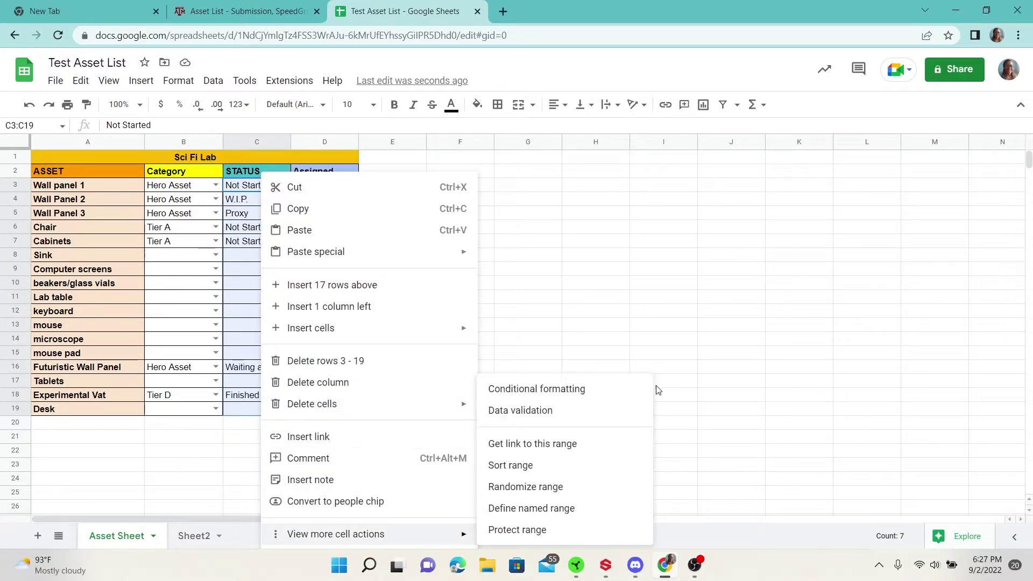
{"action": "left_click", "coordinate": [576, 393]}
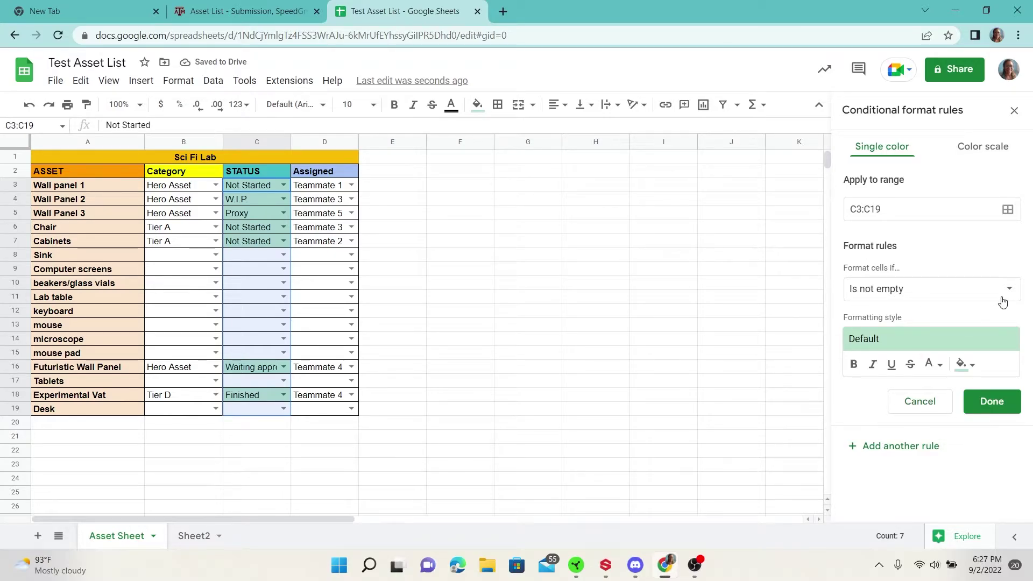
{"action": "left_click", "coordinate": [1002, 302]}
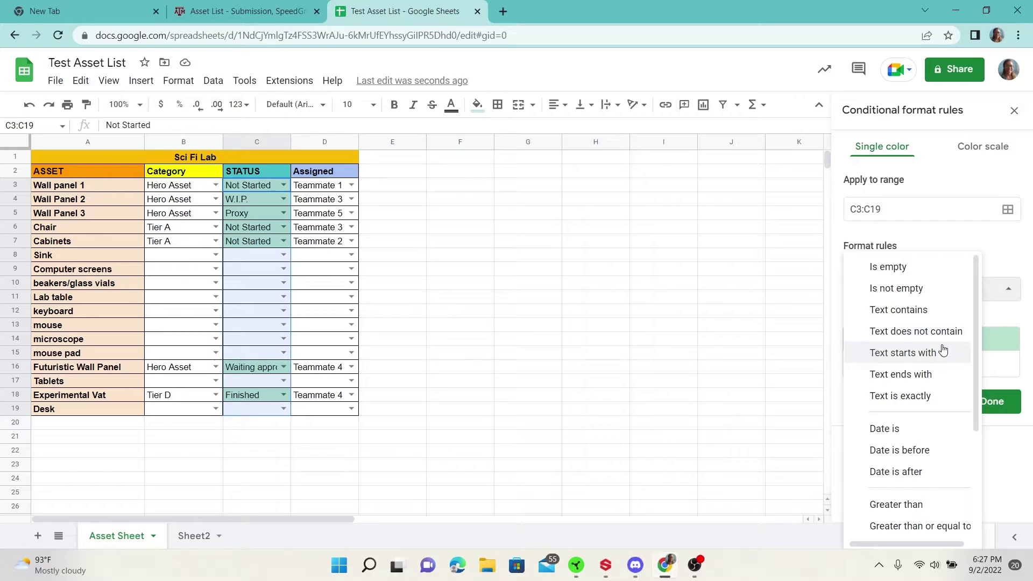
{"action": "left_click", "coordinate": [928, 396]}
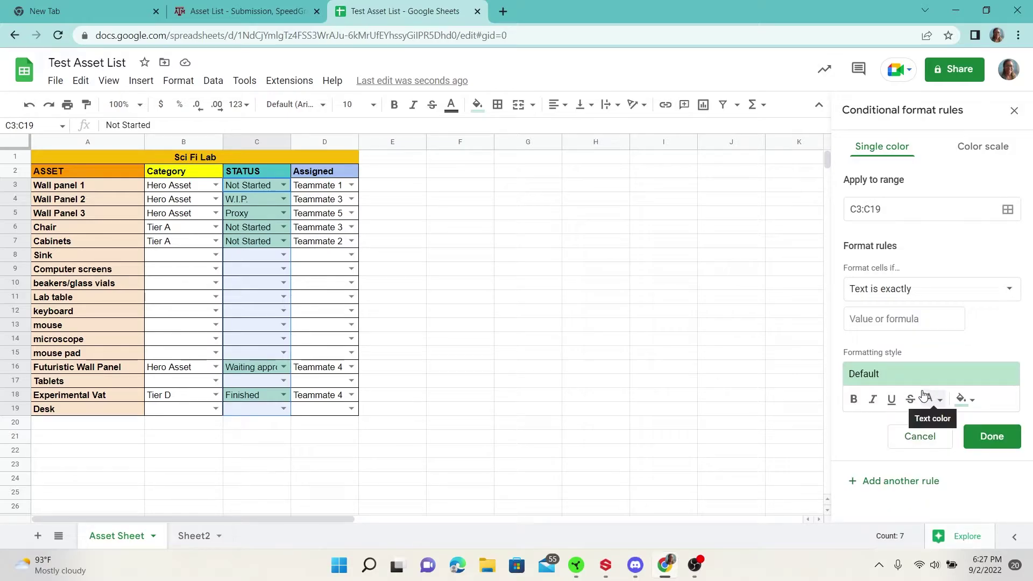
{"action": "left_click", "coordinate": [881, 323]}
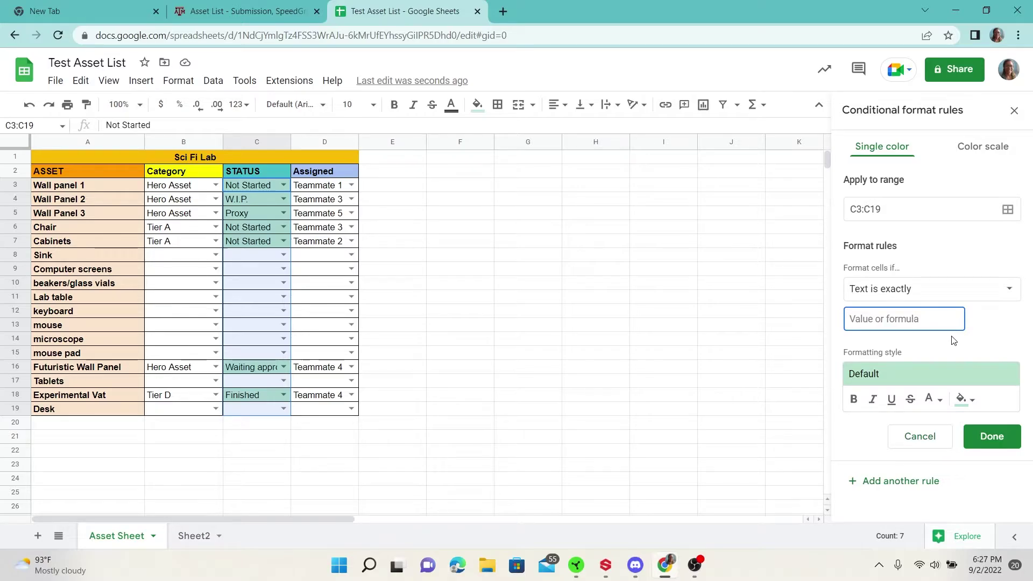
{"action": "type", "text": "Not Start"}
{"action": "type", "text": "e"}
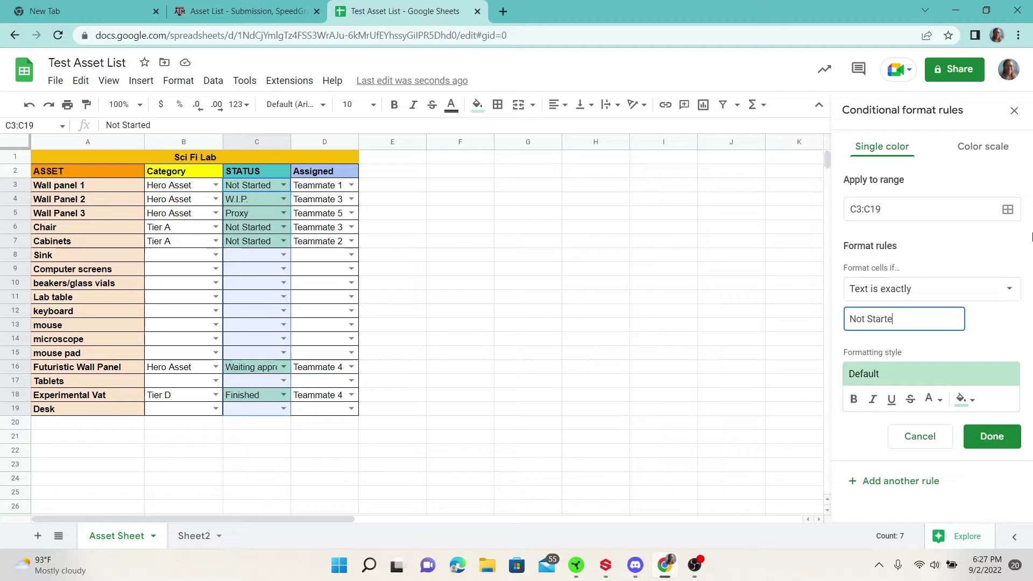
{"action": "type", "text": "d"}
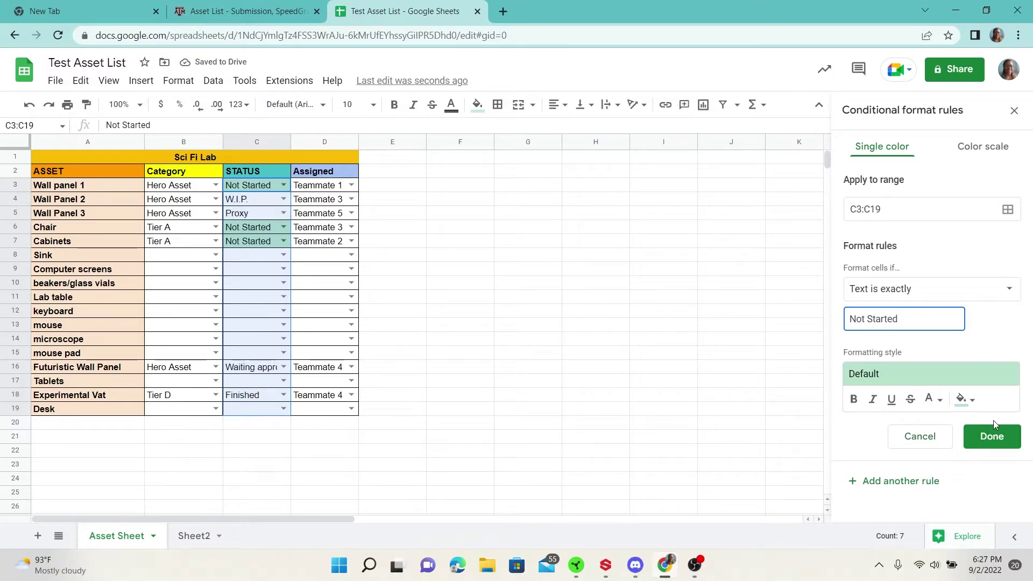
{"action": "left_click", "coordinate": [961, 400]}
{"action": "left_click", "coordinate": [845, 261]}
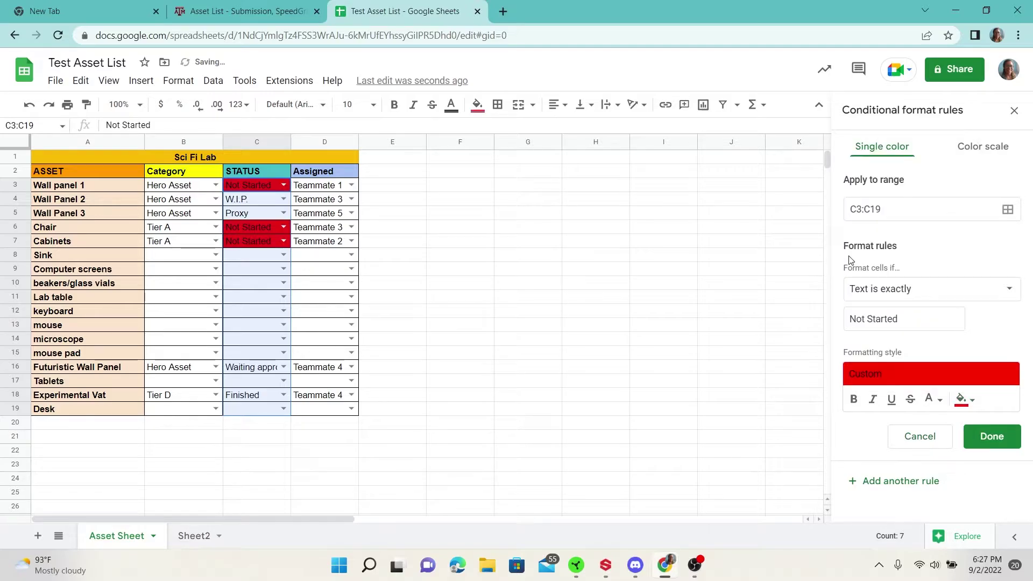
{"action": "left_click", "coordinate": [852, 400]}
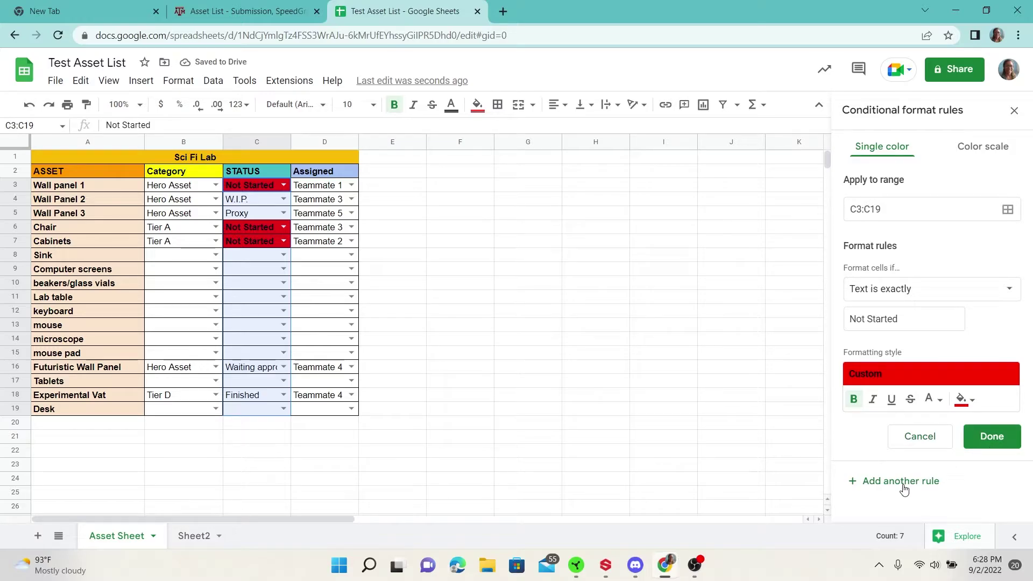
{"action": "left_click", "coordinate": [1016, 434]}
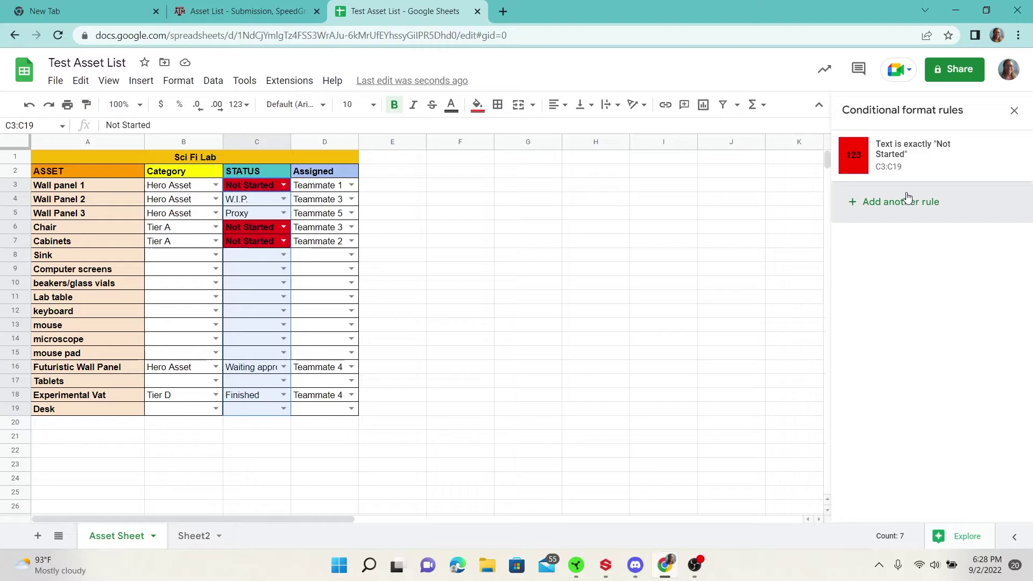
Add a second rule matching text exactly 'W.I.P.' with a colour style
{"action": "left_click", "coordinate": [908, 199]}
{"action": "left_click", "coordinate": [905, 291]}
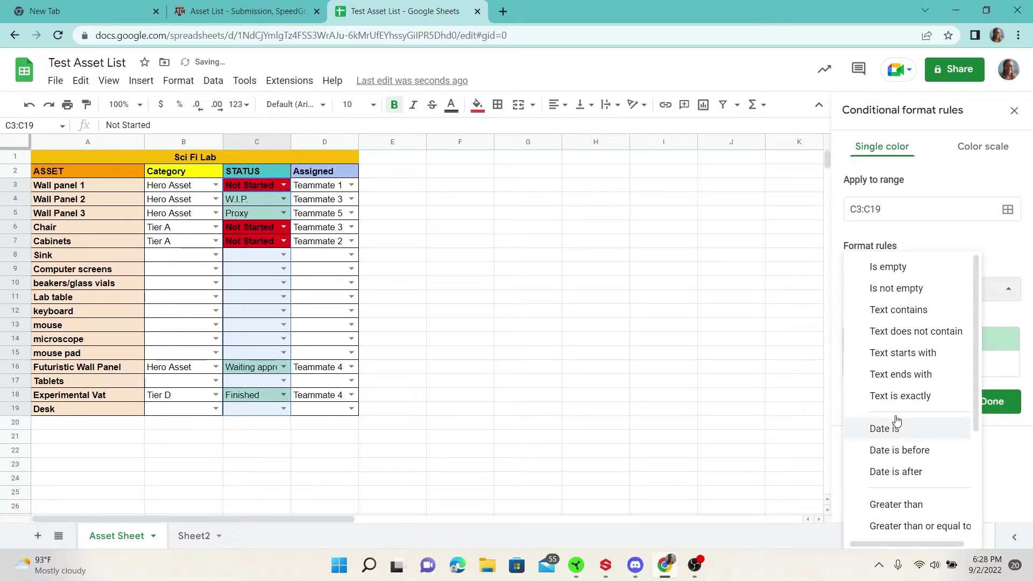
{"action": "left_click", "coordinate": [898, 395]}
{"action": "left_click", "coordinate": [876, 316]}
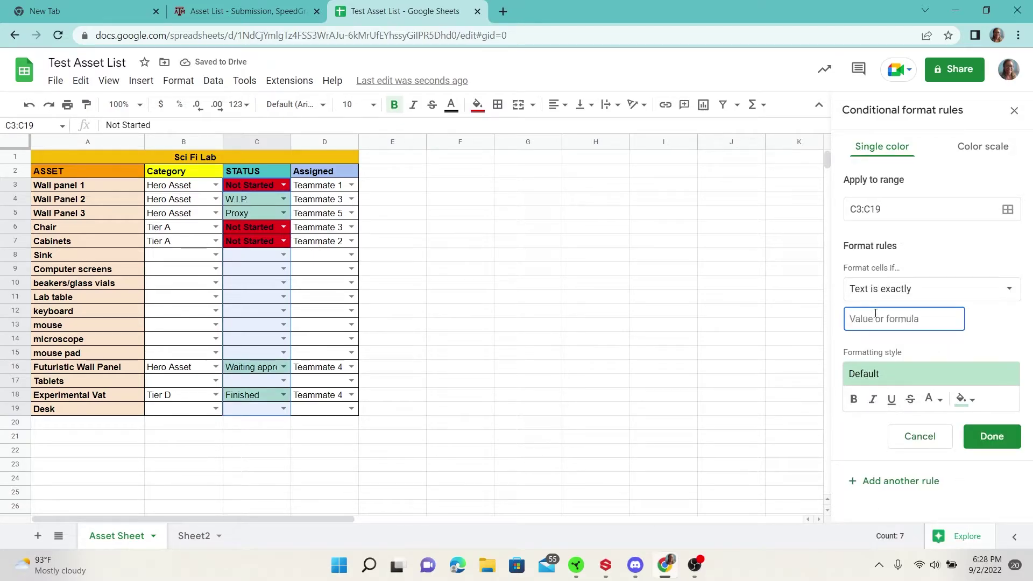
{"action": "type", "text": "W.I."}
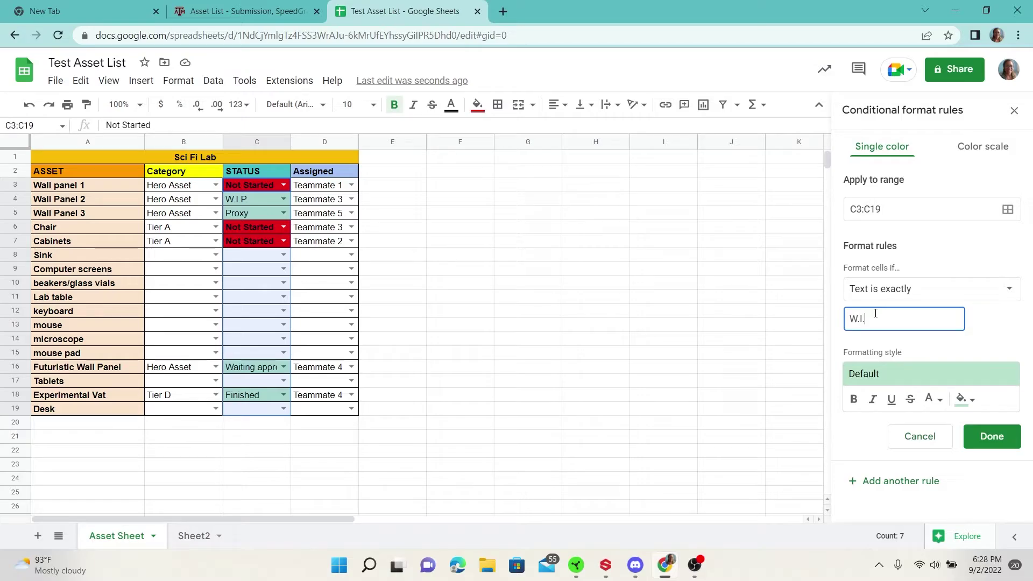
{"action": "type", "text": "P."}
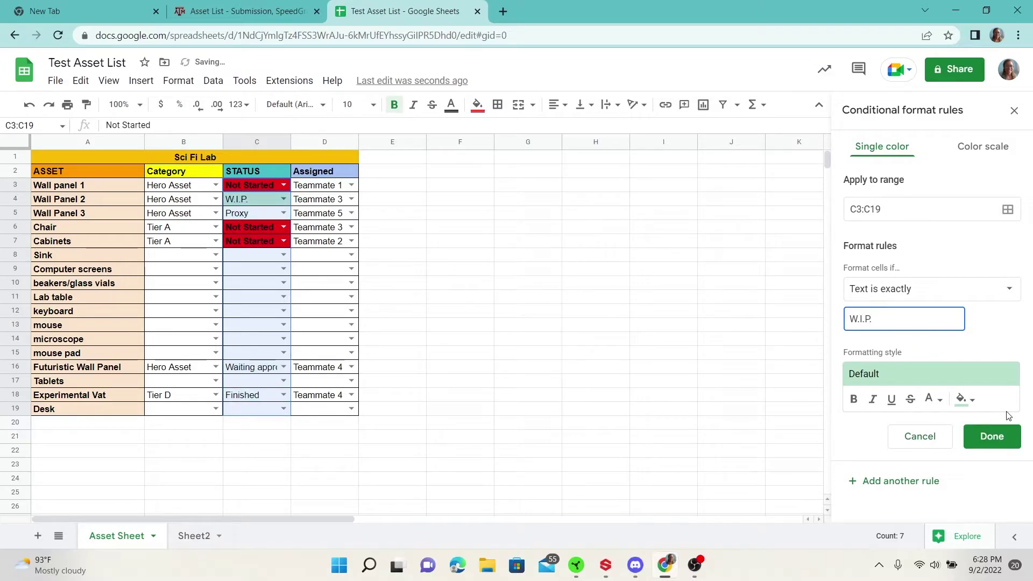
{"action": "left_click", "coordinate": [964, 404]}
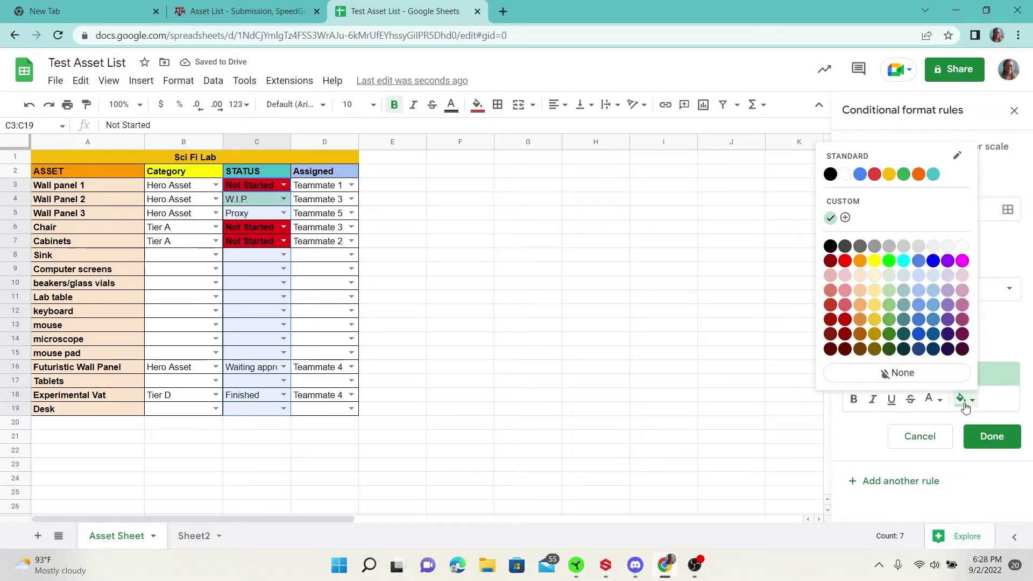
{"action": "left_click", "coordinate": [998, 336]}
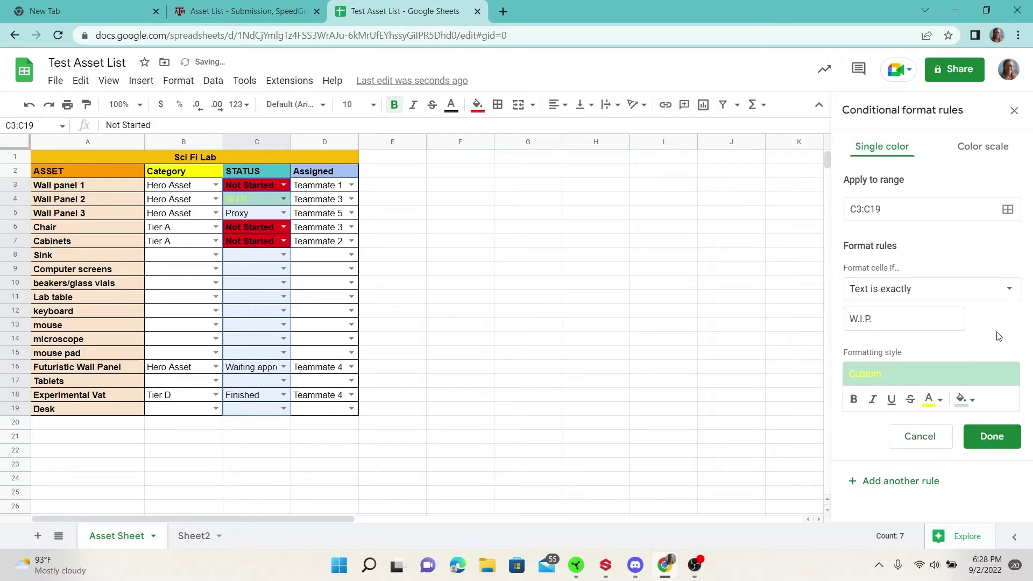
{"action": "left_click", "coordinate": [989, 435]}
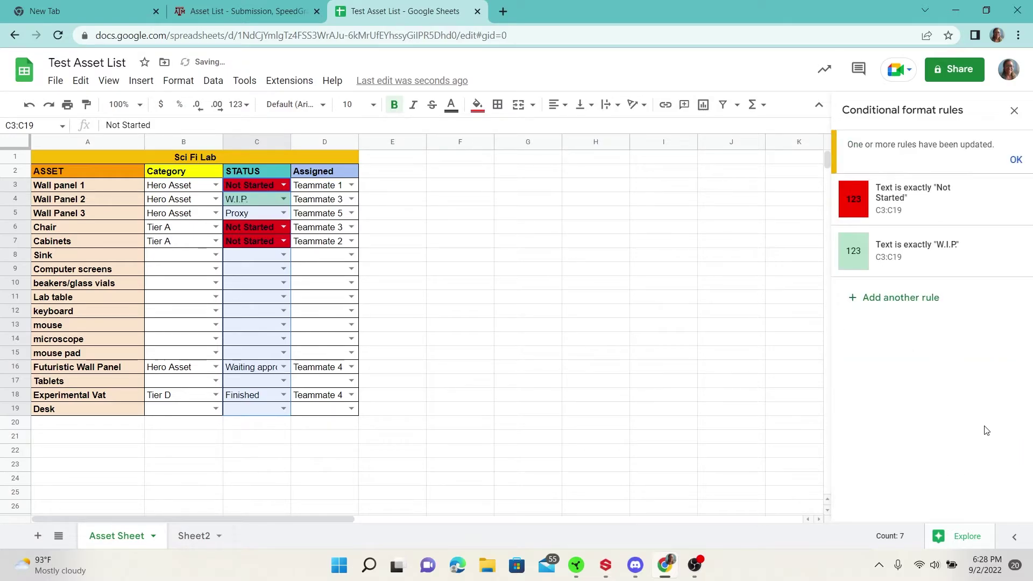
Edit the W.I.P. rule to use a yellow fill and bold text
{"action": "left_click", "coordinate": [906, 252]}
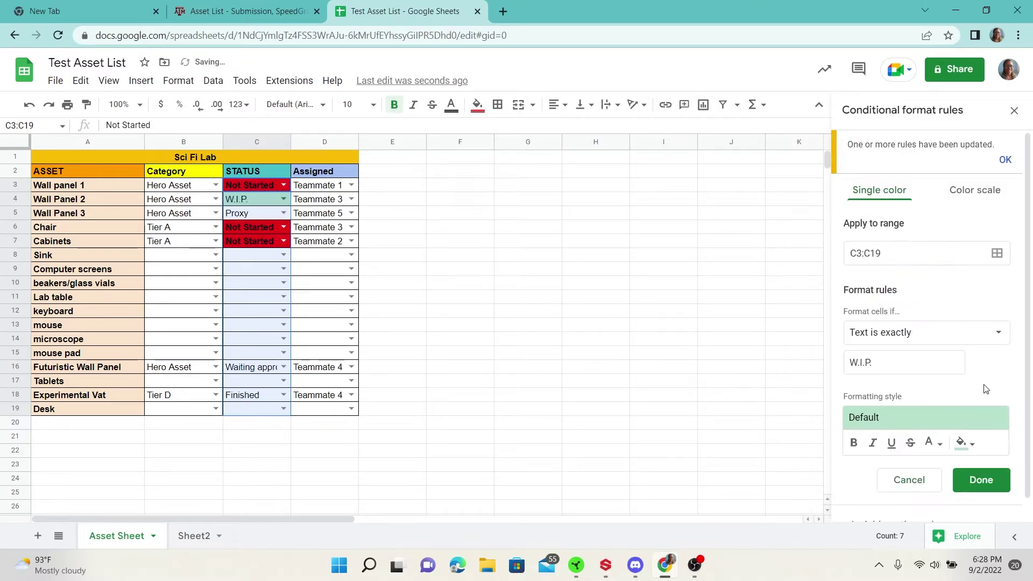
{"action": "left_click", "coordinate": [978, 446]}
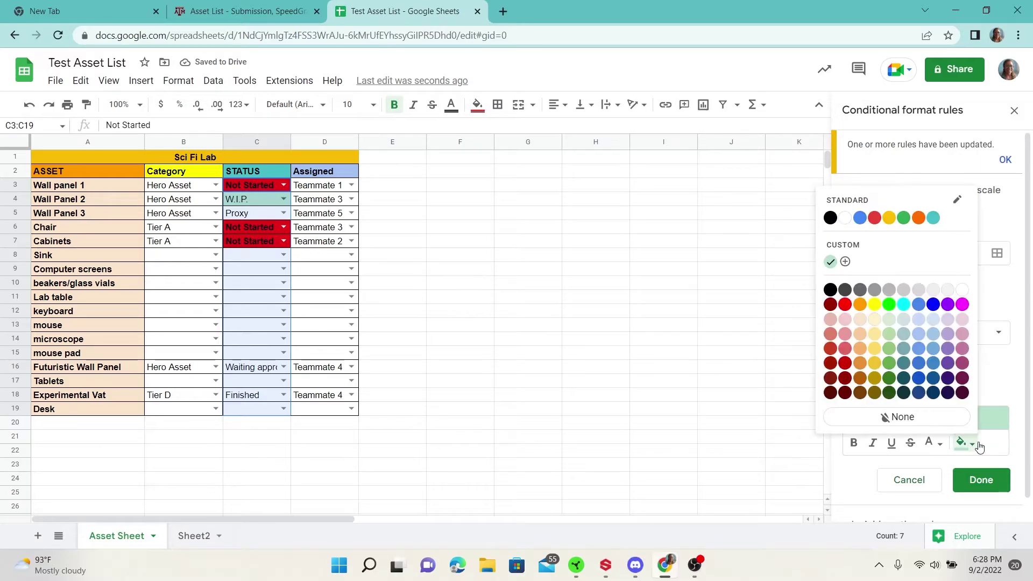
{"action": "left_click", "coordinate": [882, 306]}
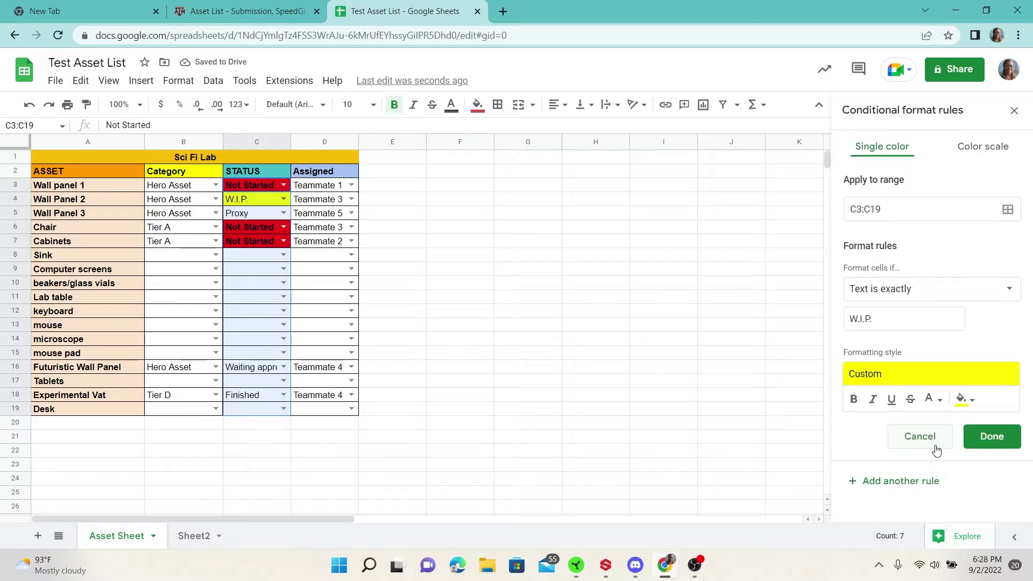
{"action": "left_click", "coordinate": [855, 404]}
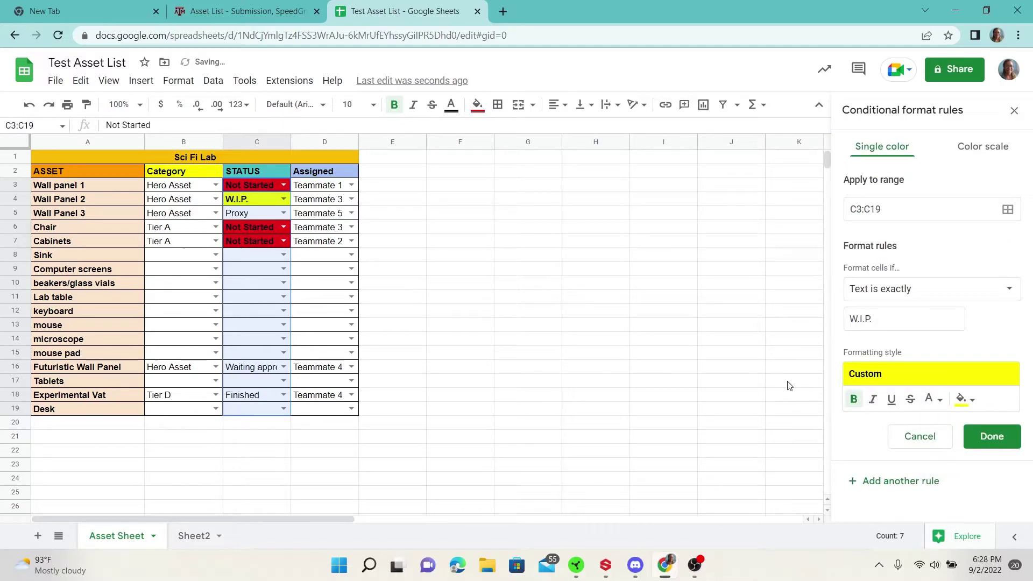
{"action": "left_click", "coordinate": [1001, 444]}
Add a rule matching text exactly 'Proxy' with an orange fill and bold text
{"action": "left_click", "coordinate": [888, 256]}
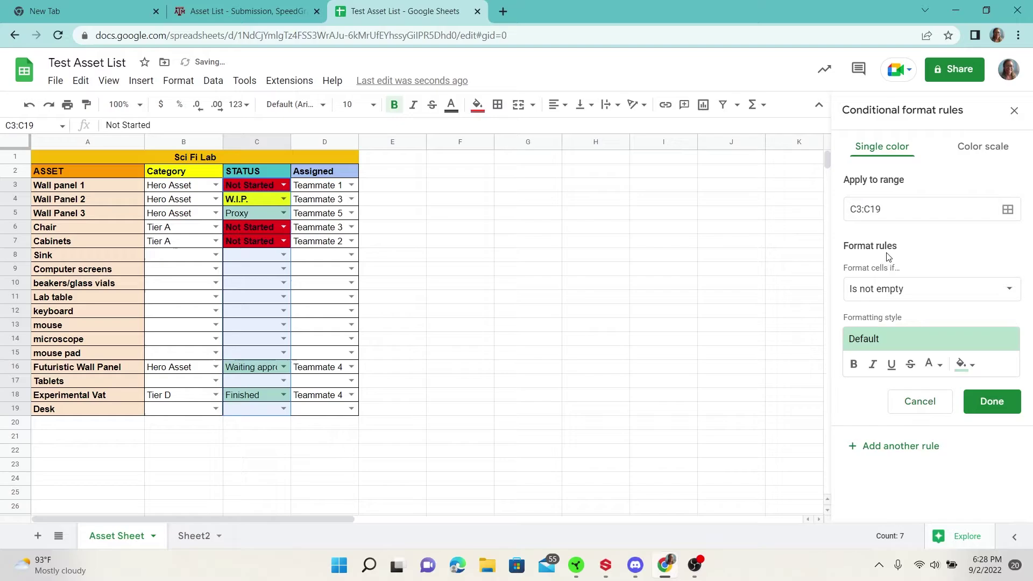
{"action": "left_click", "coordinate": [918, 298]}
{"action": "left_click", "coordinate": [900, 395]}
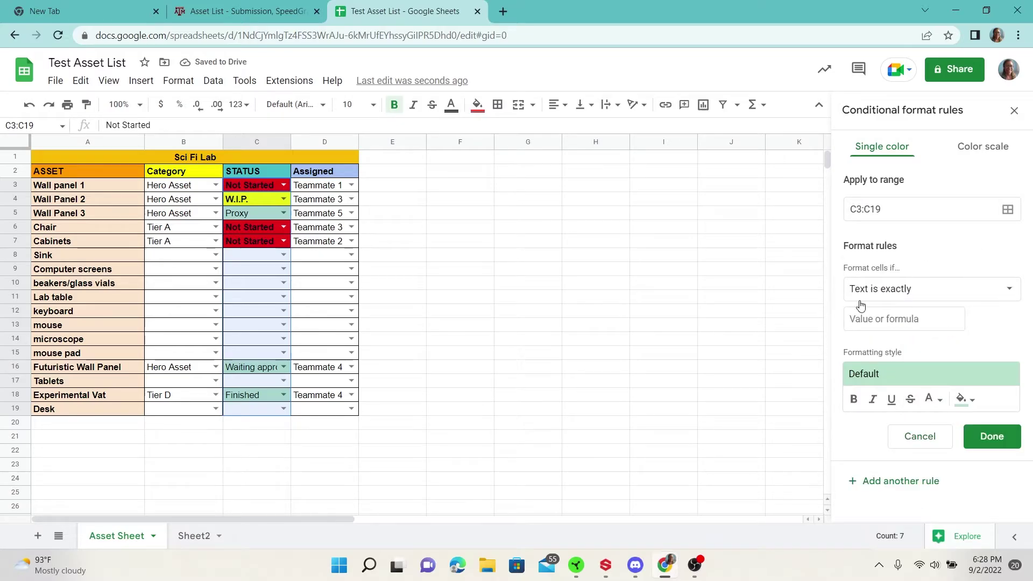
{"action": "left_click", "coordinate": [874, 321]}
{"action": "type", "text": "Pro"}
{"action": "type", "text": "xy"}
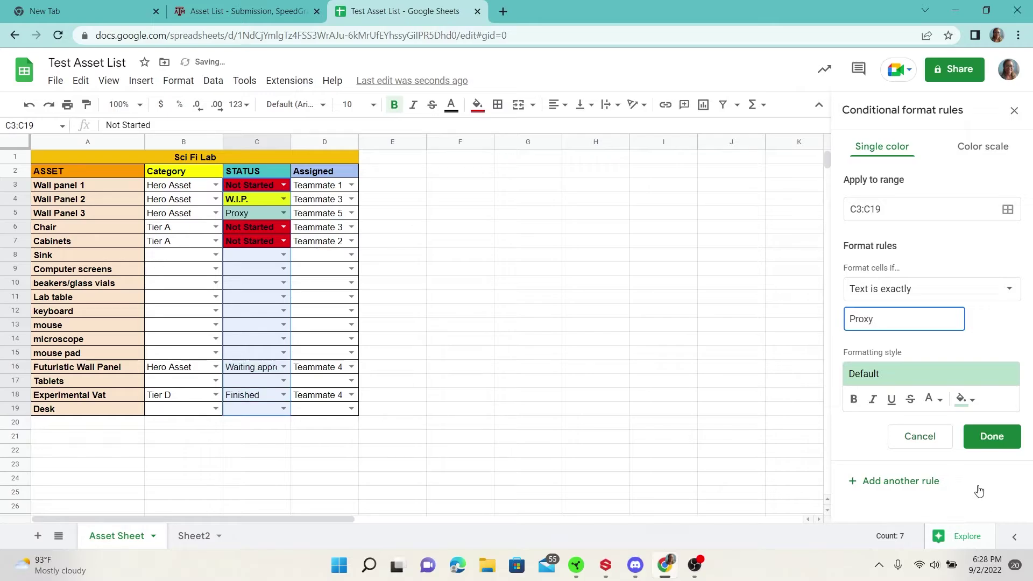
{"action": "left_click", "coordinate": [966, 401]}
{"action": "left_click", "coordinate": [858, 257]}
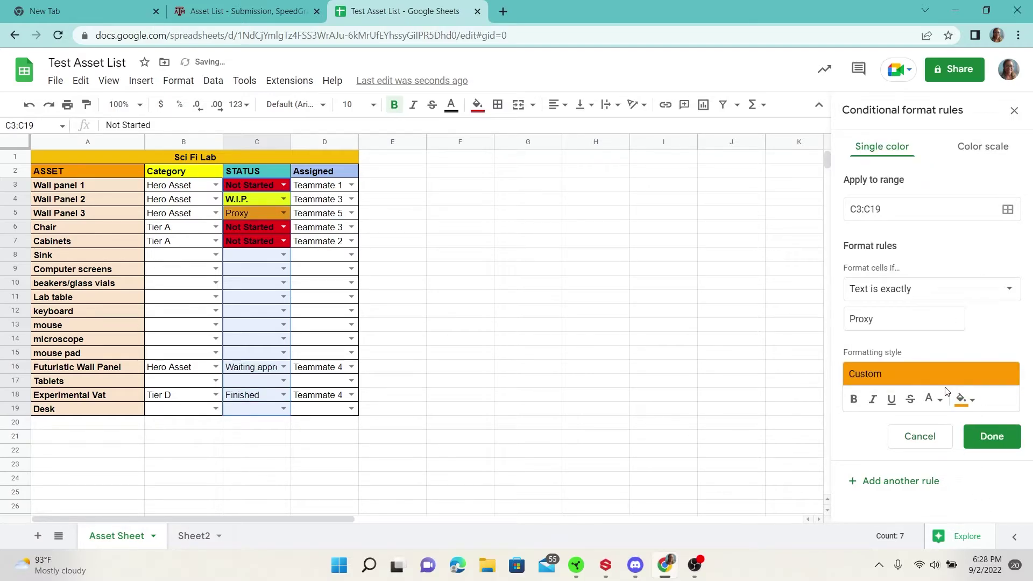
{"action": "left_click", "coordinate": [853, 400]}
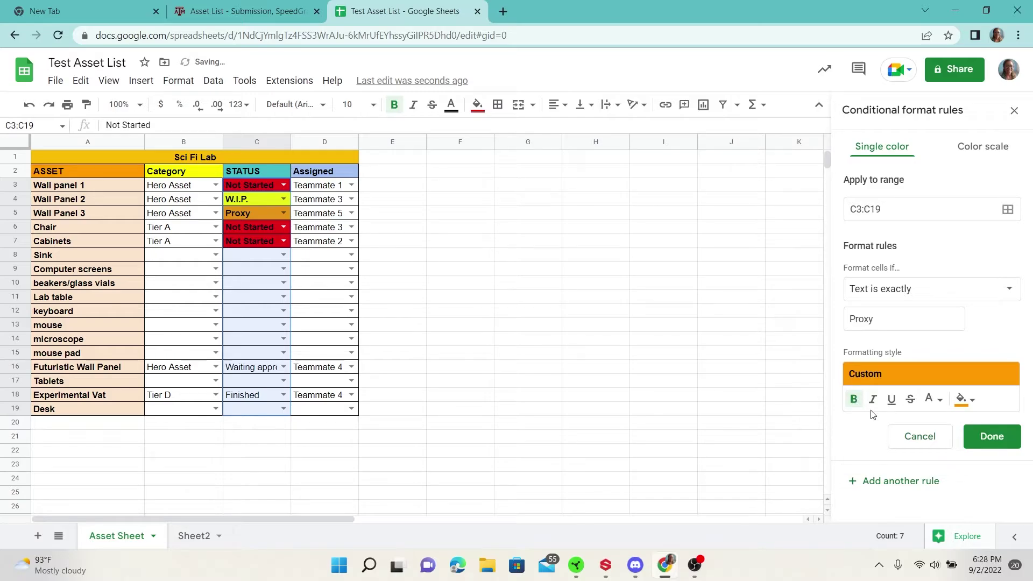
{"action": "left_click", "coordinate": [1004, 446]}
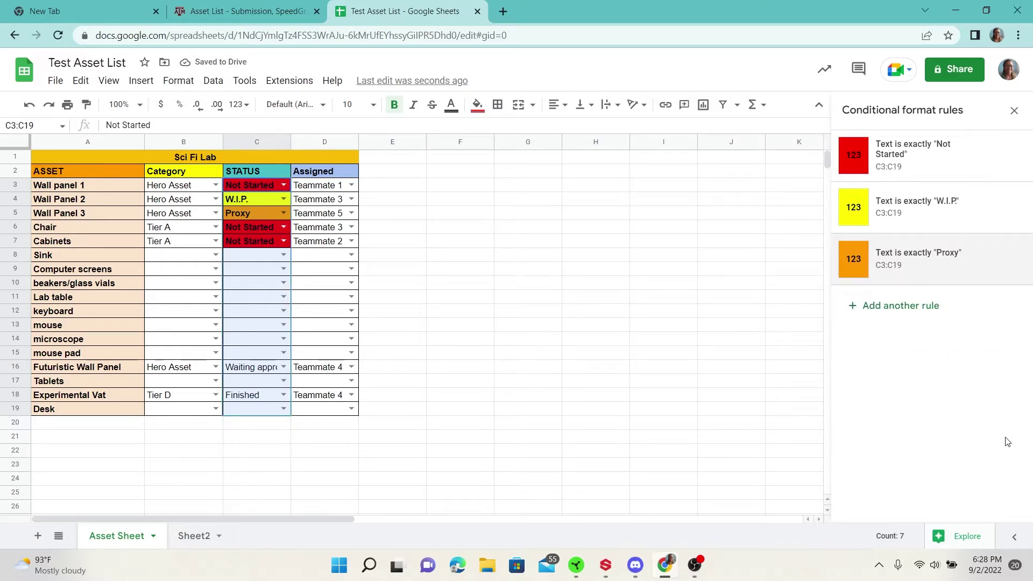
Add a rule matching text exactly 'Waiting approval' with a cyan fill
{"action": "left_click", "coordinate": [912, 306]}
{"action": "left_click", "coordinate": [896, 290]}
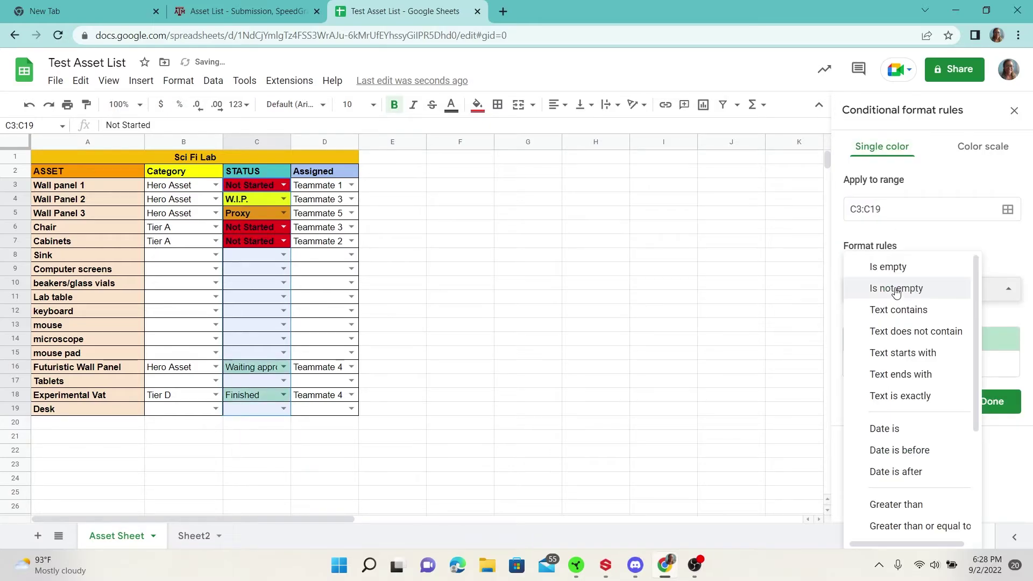
{"action": "left_click", "coordinate": [902, 395]}
{"action": "left_click", "coordinate": [860, 320]}
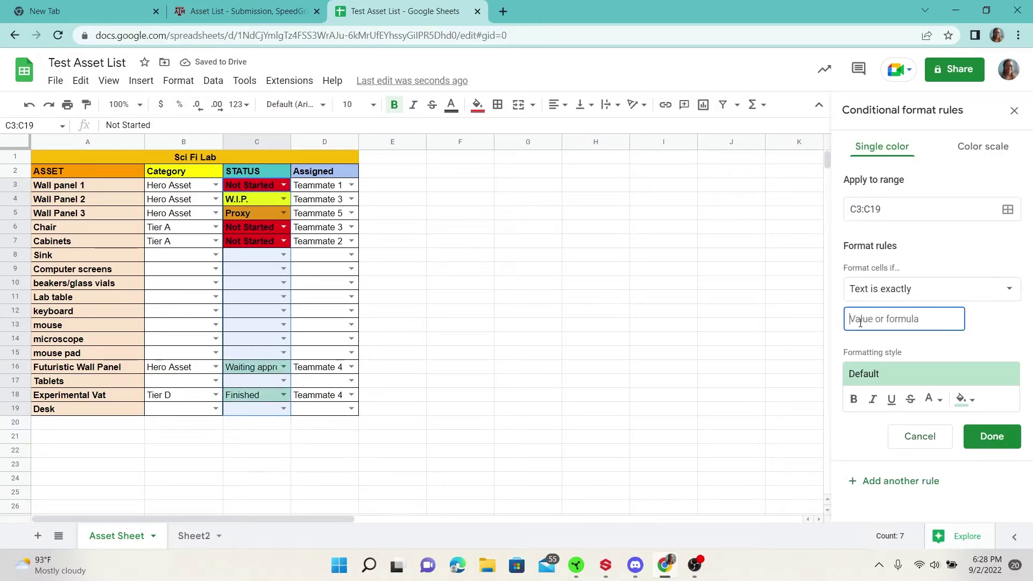
{"action": "type", "text": "Wa"}
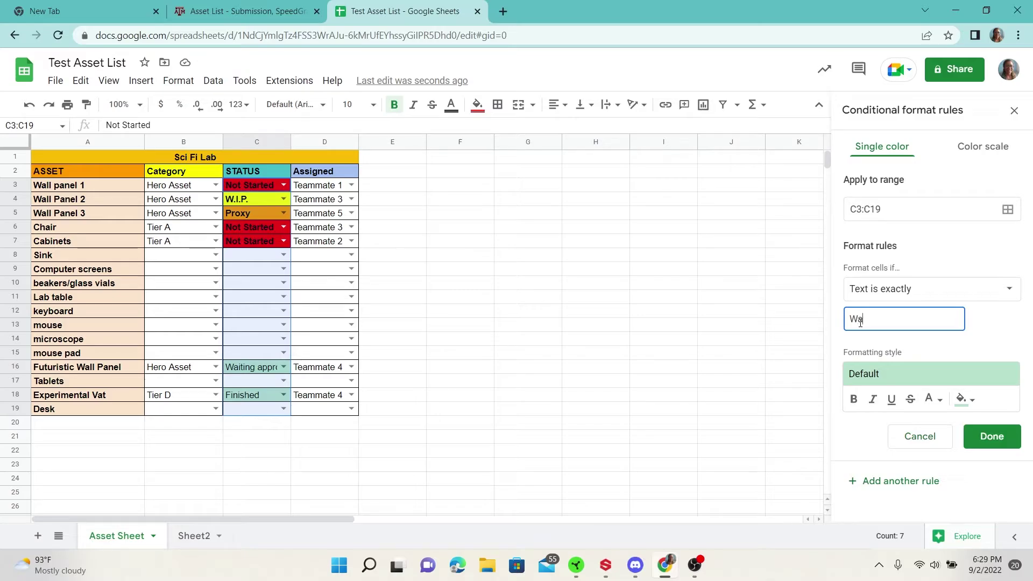
{"action": "type", "text": "iting approval"}
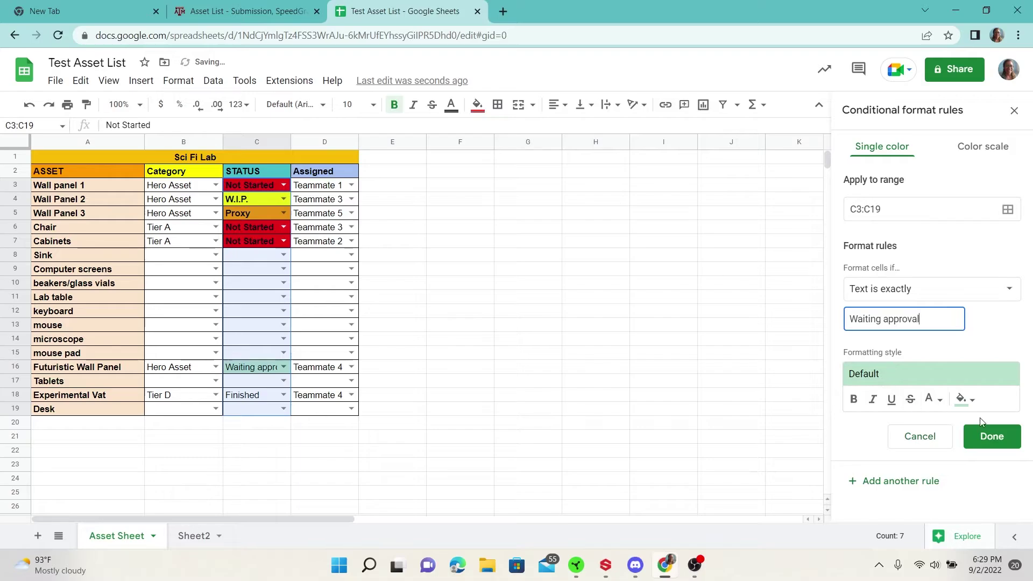
{"action": "left_click", "coordinate": [965, 400]}
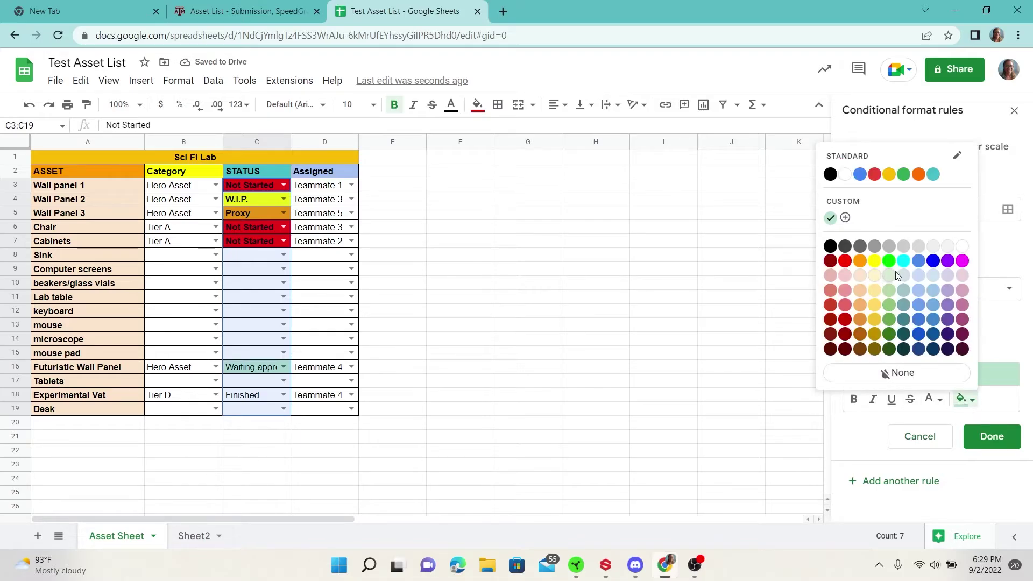
{"action": "left_click", "coordinate": [904, 261]}
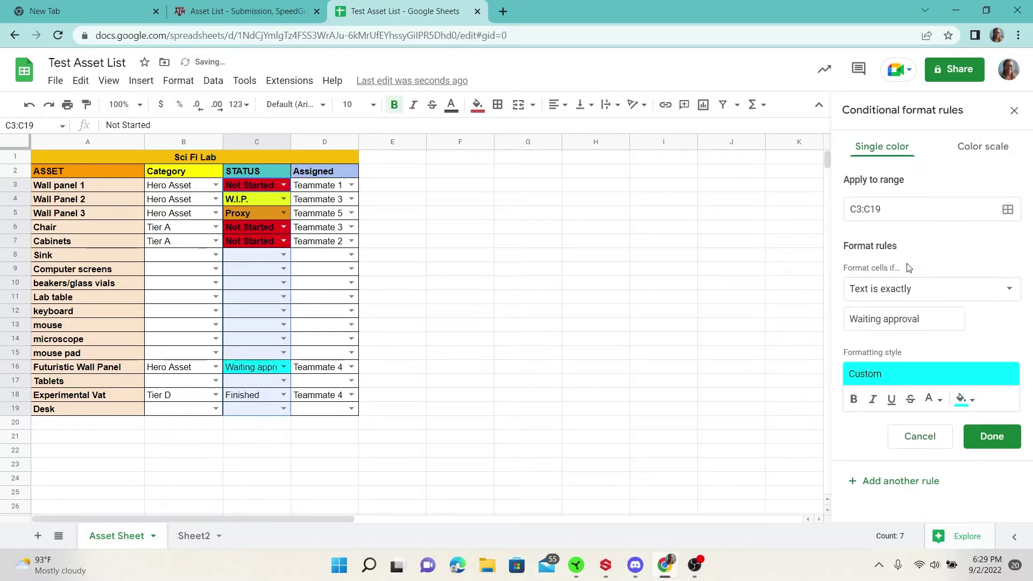
{"action": "left_click", "coordinate": [994, 440]}
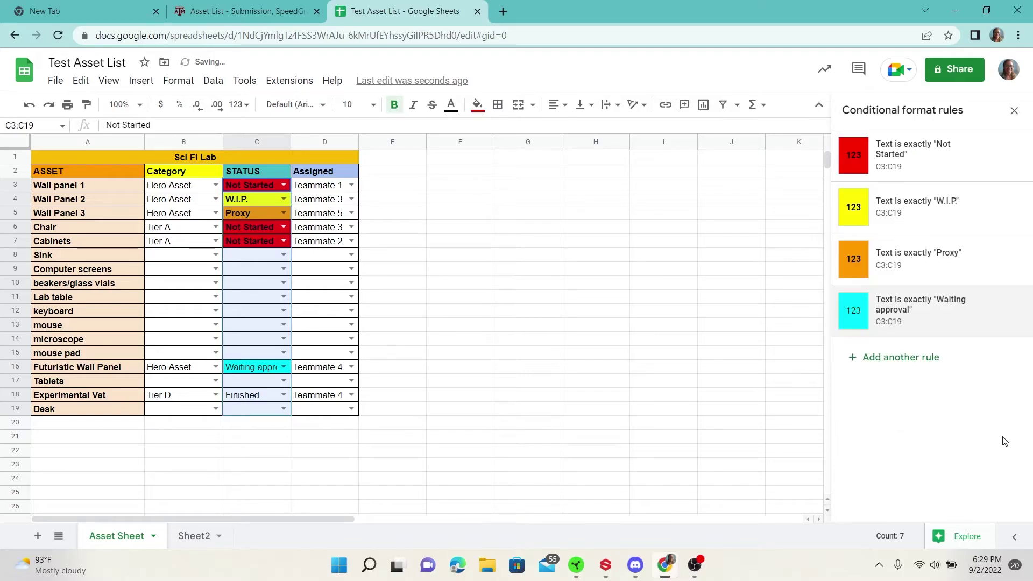
Make the Waiting approval rule bold, after reviewing the Proxy rule unchanged
{"action": "left_click", "coordinate": [908, 266]}
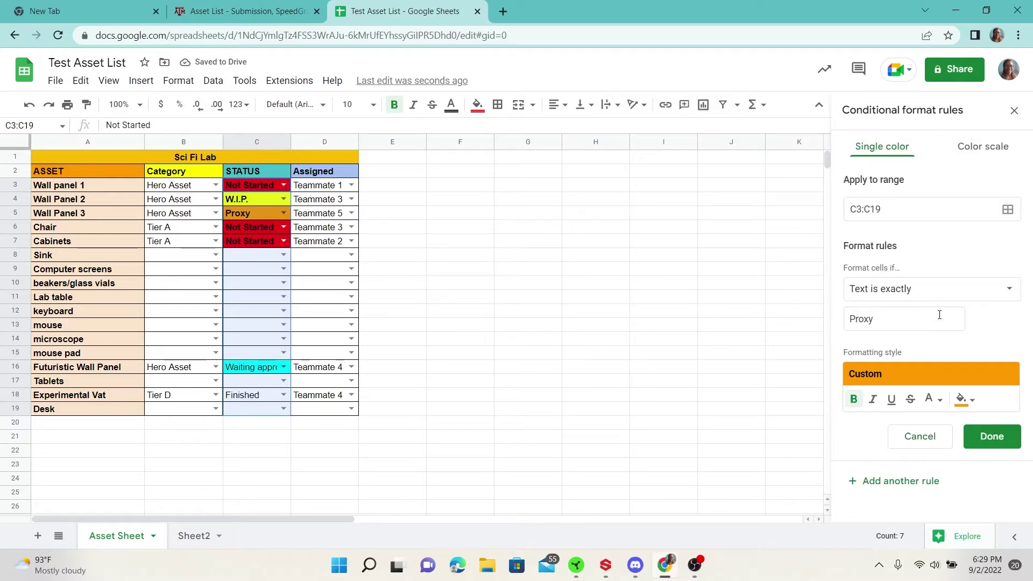
{"action": "left_click", "coordinate": [920, 436]}
{"action": "left_click", "coordinate": [911, 314]}
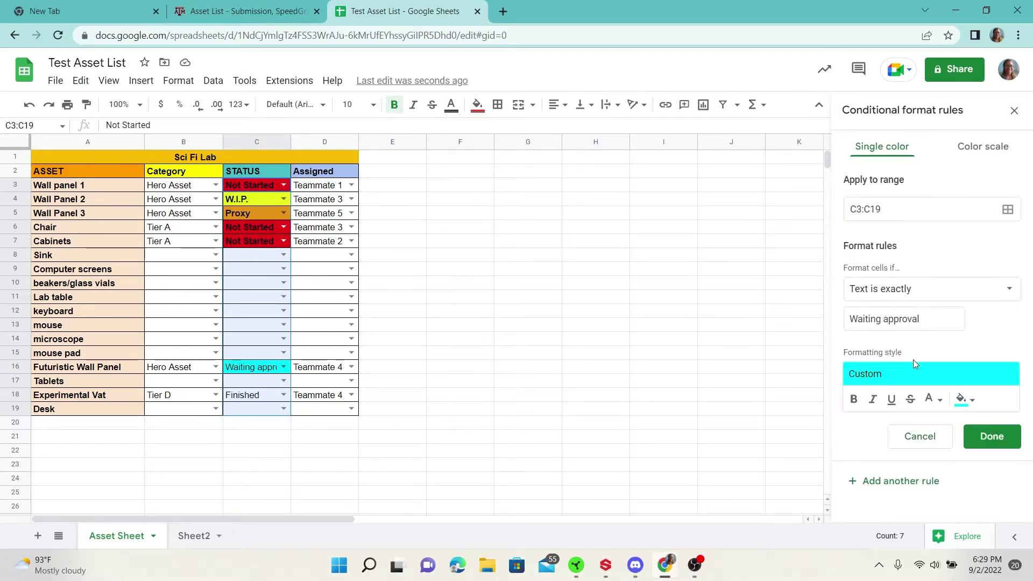
{"action": "left_click", "coordinate": [855, 399]}
{"action": "left_click", "coordinate": [991, 436]}
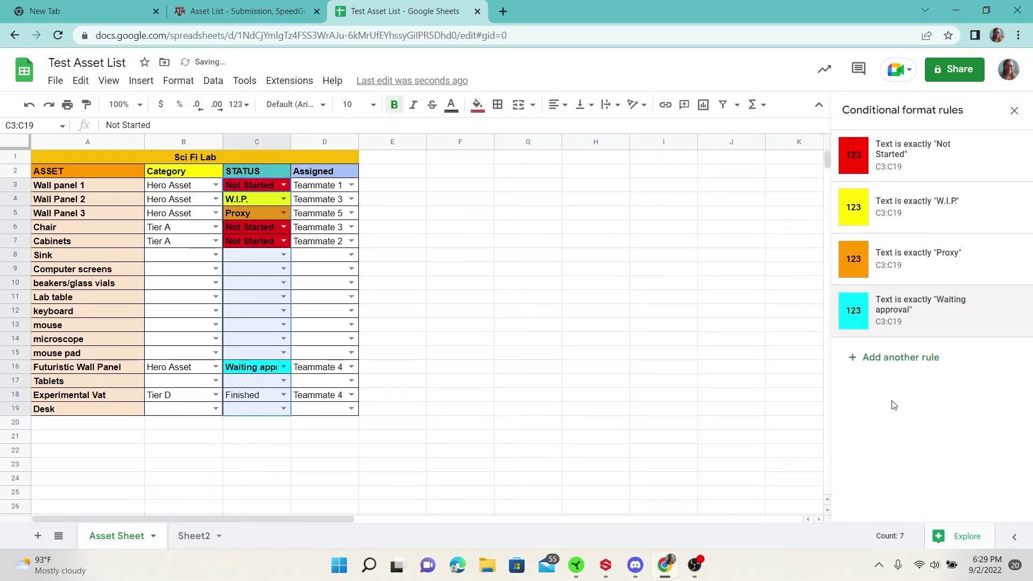
{"action": "left_click", "coordinate": [894, 358]}
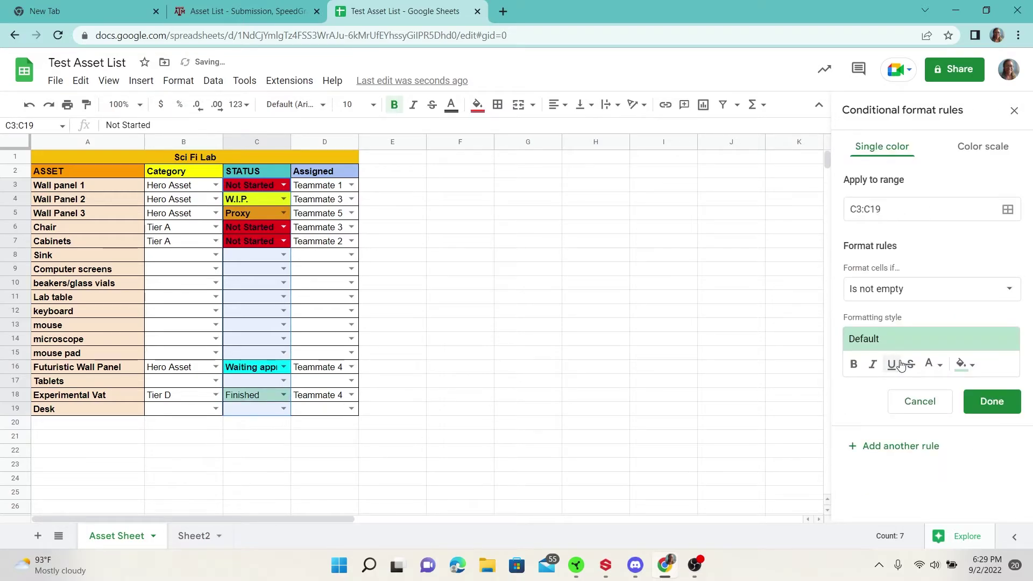
Make C3:C19 statuses reading exactly 'Finished' bold on a bright green fill
{"action": "left_click", "coordinate": [892, 297]}
{"action": "left_click", "coordinate": [896, 396]}
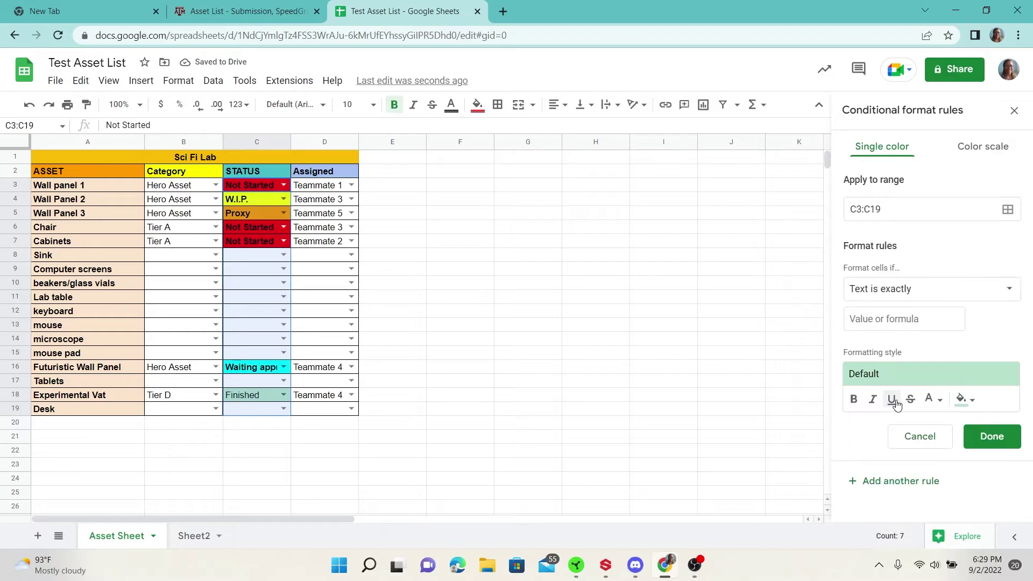
{"action": "left_click", "coordinate": [891, 319]}
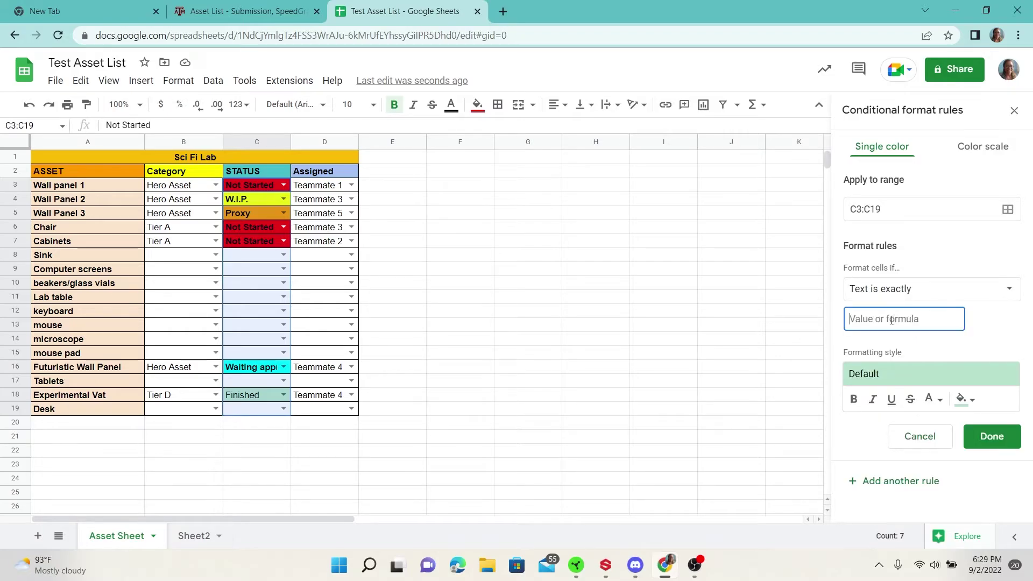
{"action": "type", "text": "Finished"}
{"action": "left_click", "coordinate": [964, 399]}
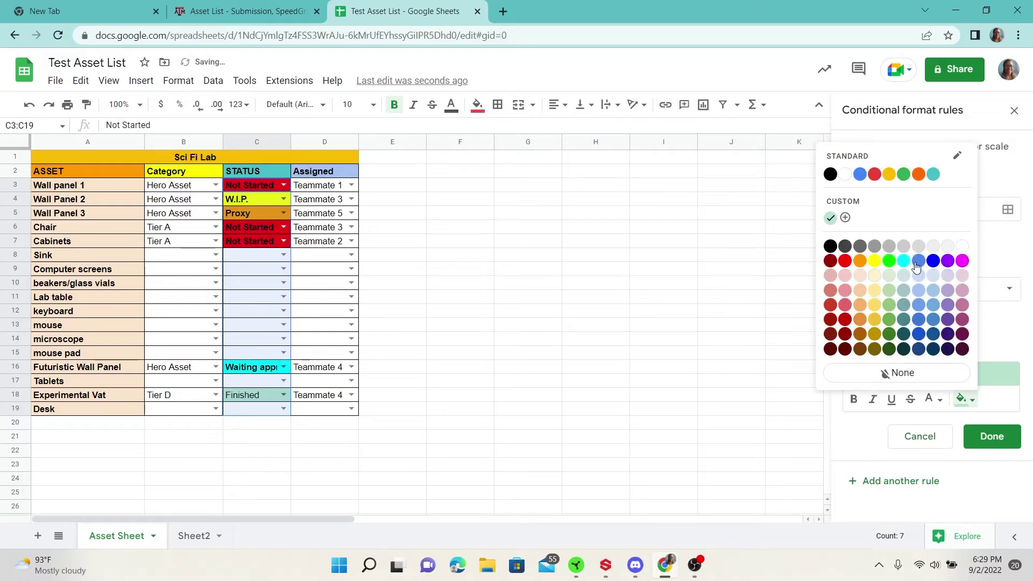
{"action": "left_click", "coordinate": [889, 260]}
{"action": "left_click", "coordinate": [853, 399]}
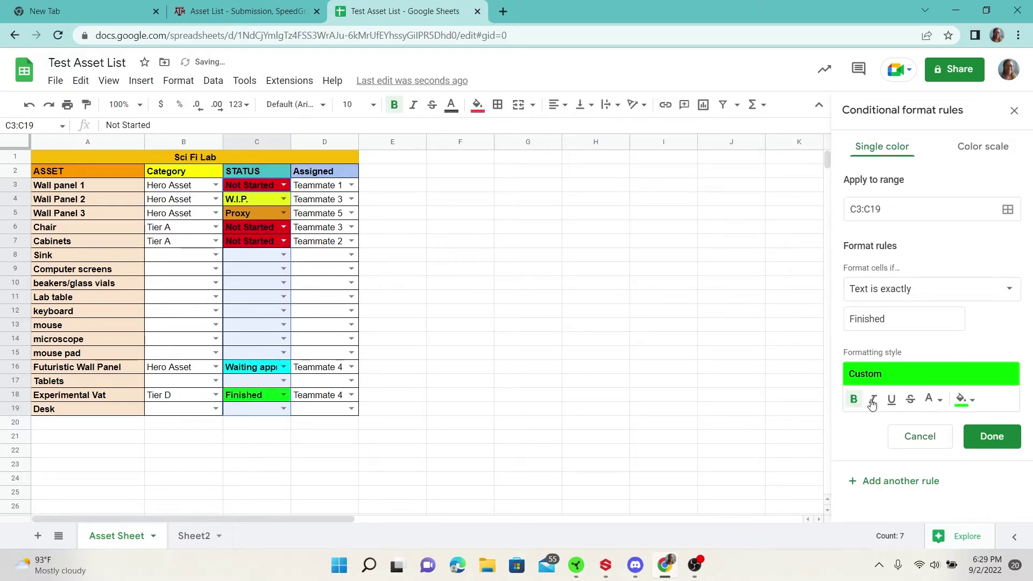
Save the Finished rule, then set Computer screens to W.I.P. and mouse to Not Started
{"action": "left_click", "coordinate": [992, 436]}
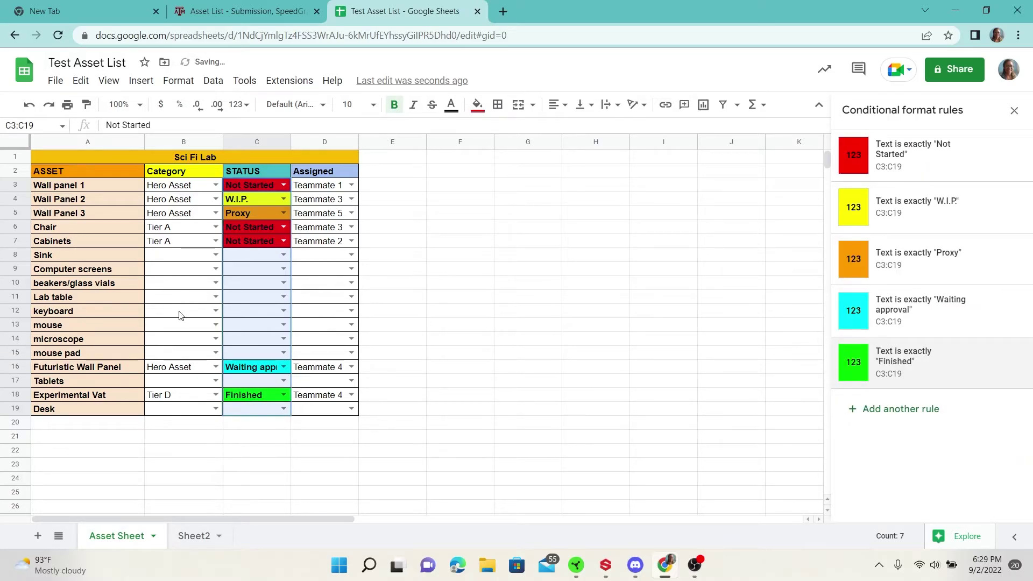
{"action": "left_click", "coordinate": [265, 272]}
{"action": "left_click", "coordinate": [284, 269]}
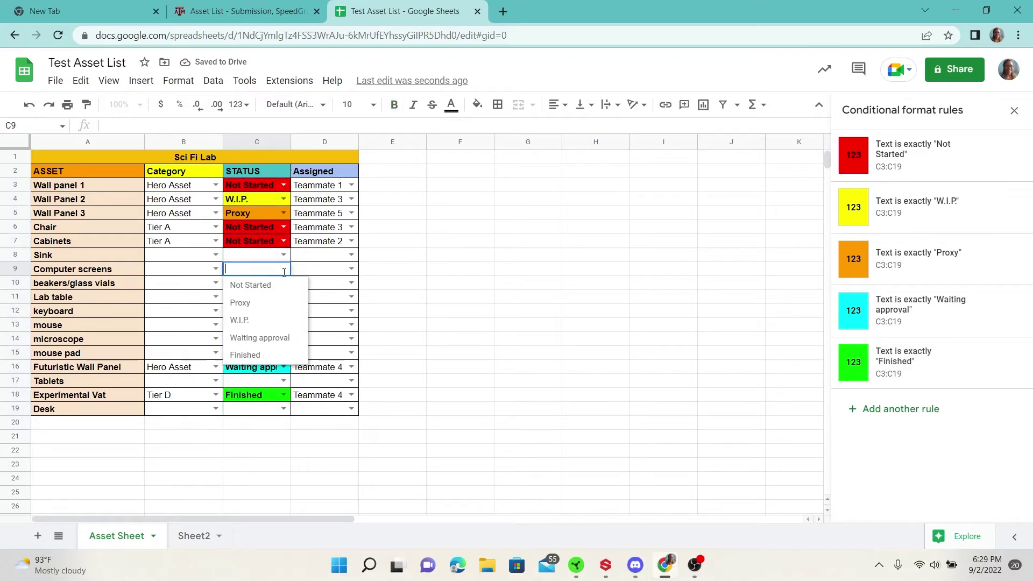
{"action": "left_click", "coordinate": [263, 320]}
{"action": "left_click", "coordinate": [285, 325]}
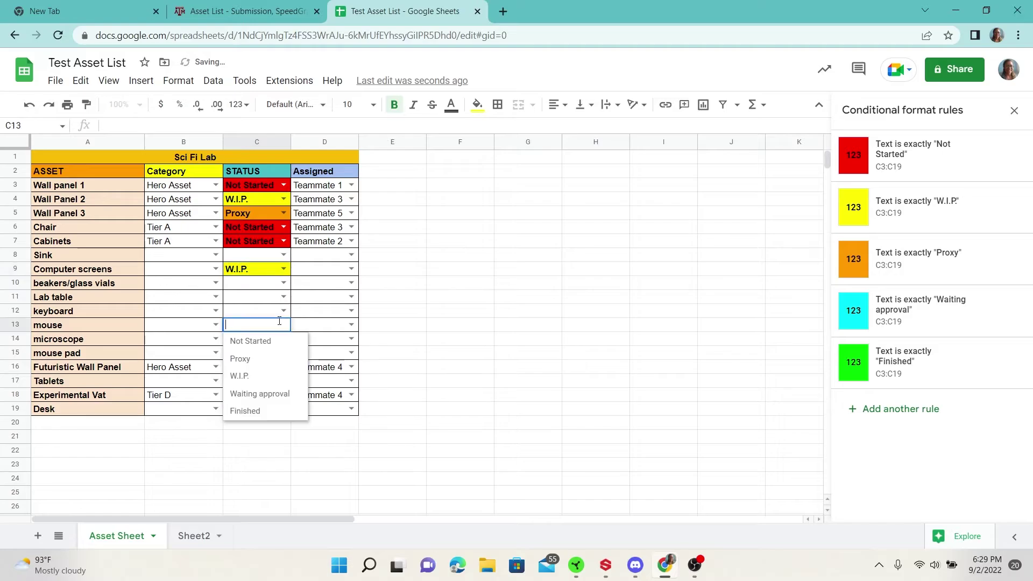
{"action": "left_click", "coordinate": [273, 340]}
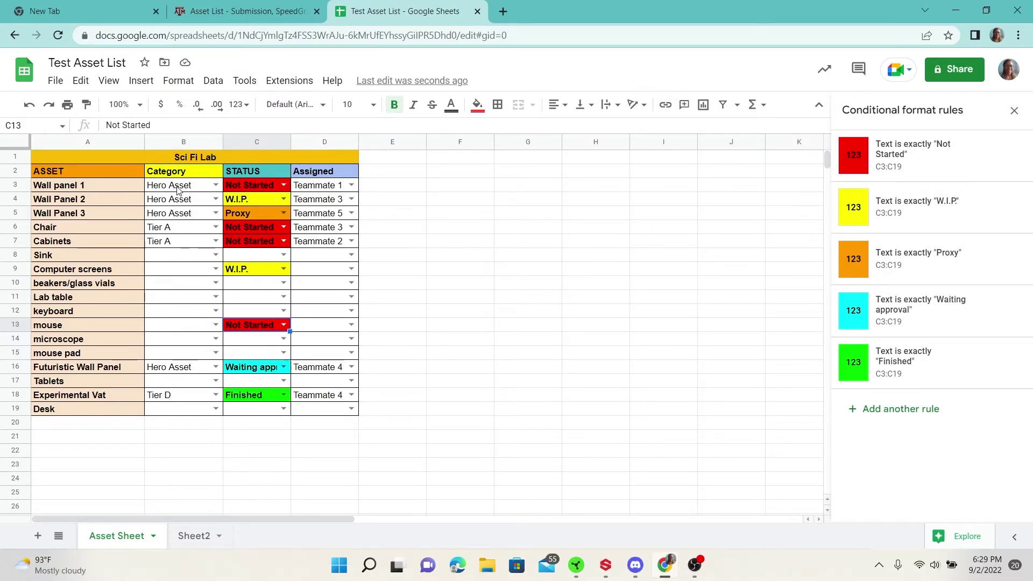
Add a rule on B3:B19 giving cells exactly 'Hero Asset' a light green 2 fill
{"action": "left_click_drag", "start_coordinate": [181, 189], "coordinate": [188, 409]}
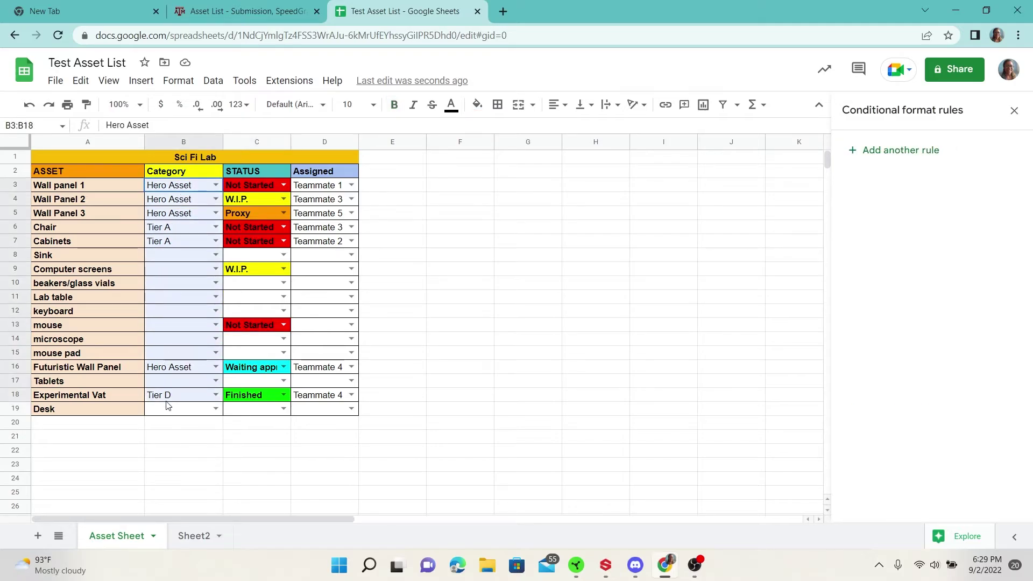
{"action": "left_click", "coordinate": [908, 153]}
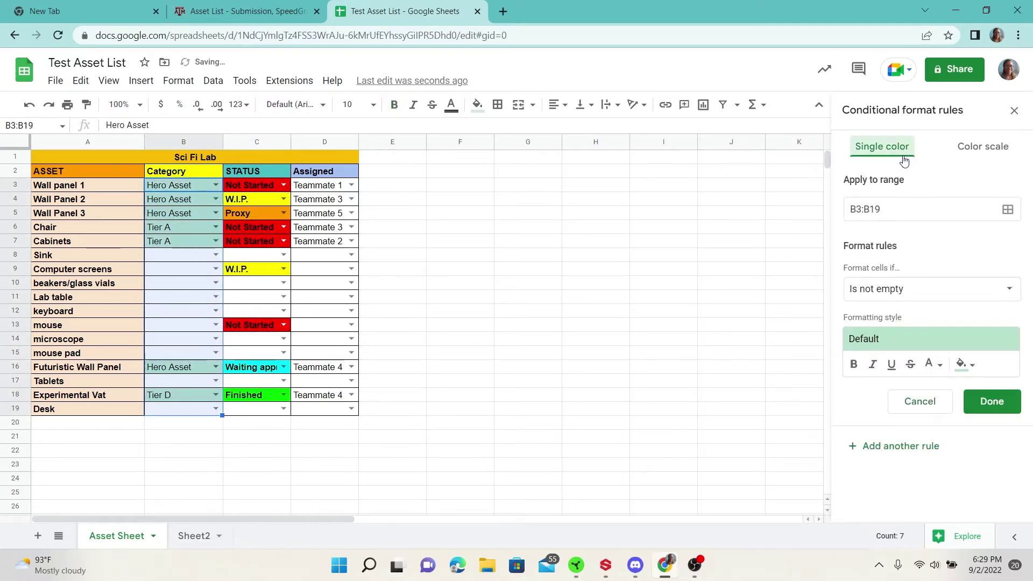
{"action": "left_click", "coordinate": [896, 290]}
{"action": "left_click", "coordinate": [900, 395]}
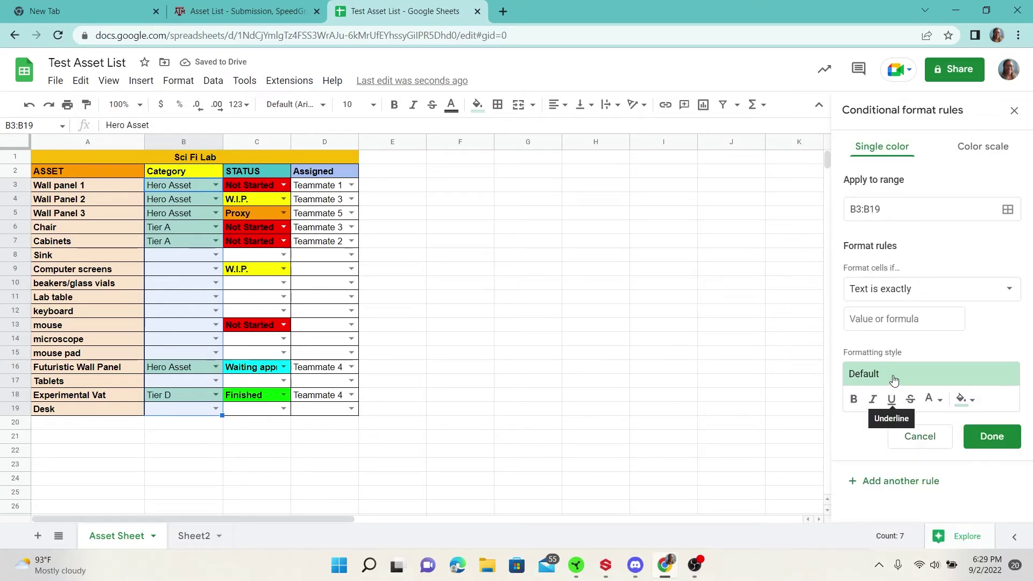
{"action": "left_click", "coordinate": [874, 316]}
{"action": "type", "text": "H"}
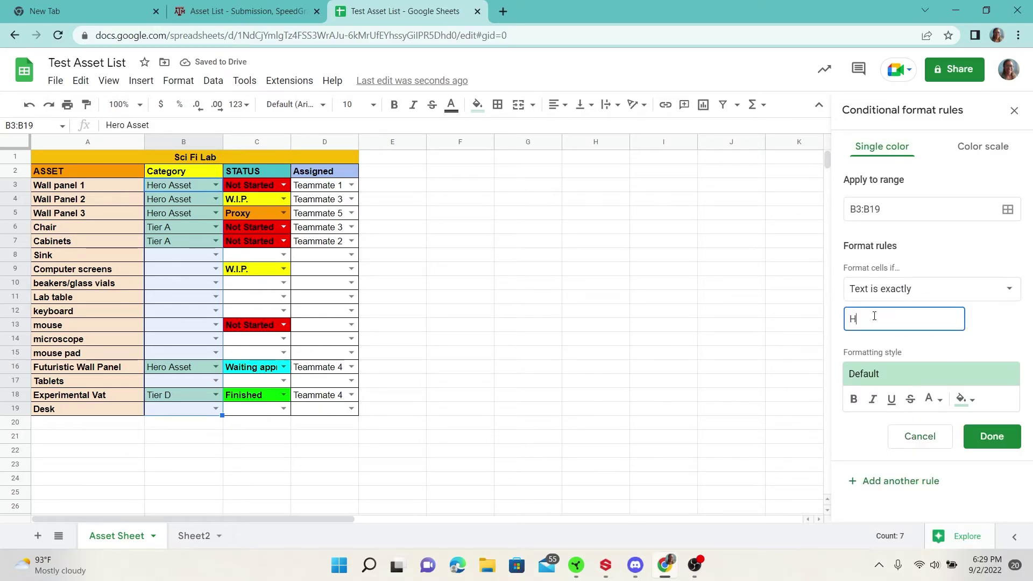
{"action": "type", "text": "ero Asset"}
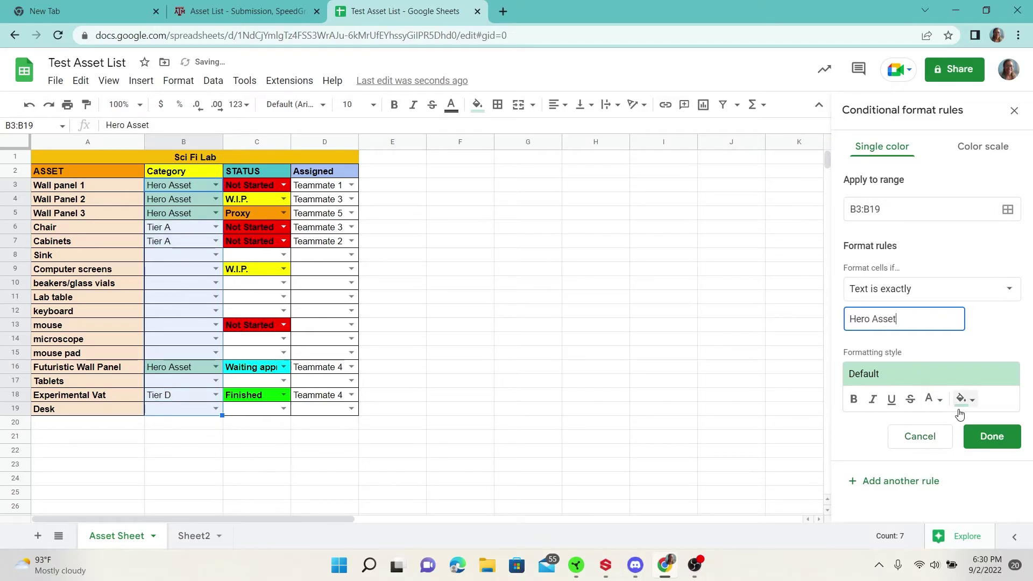
{"action": "left_click", "coordinate": [962, 398]}
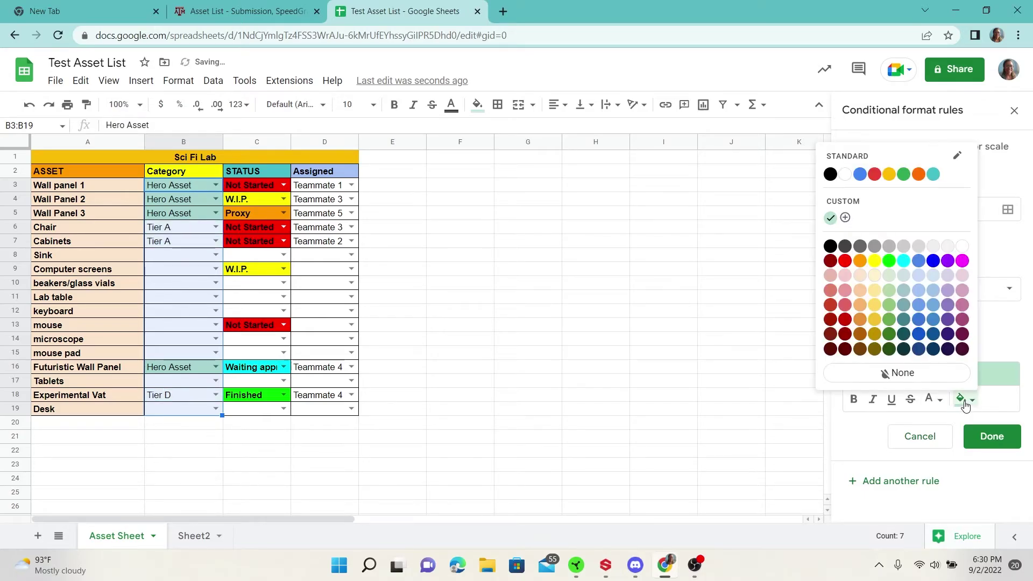
{"action": "left_click", "coordinate": [891, 294]}
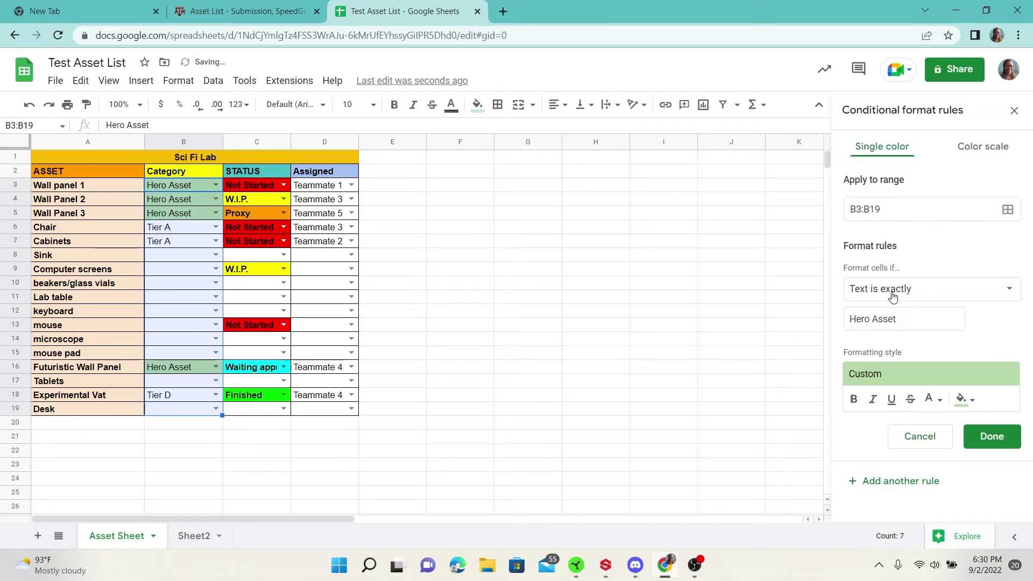
{"action": "left_click", "coordinate": [989, 442]}
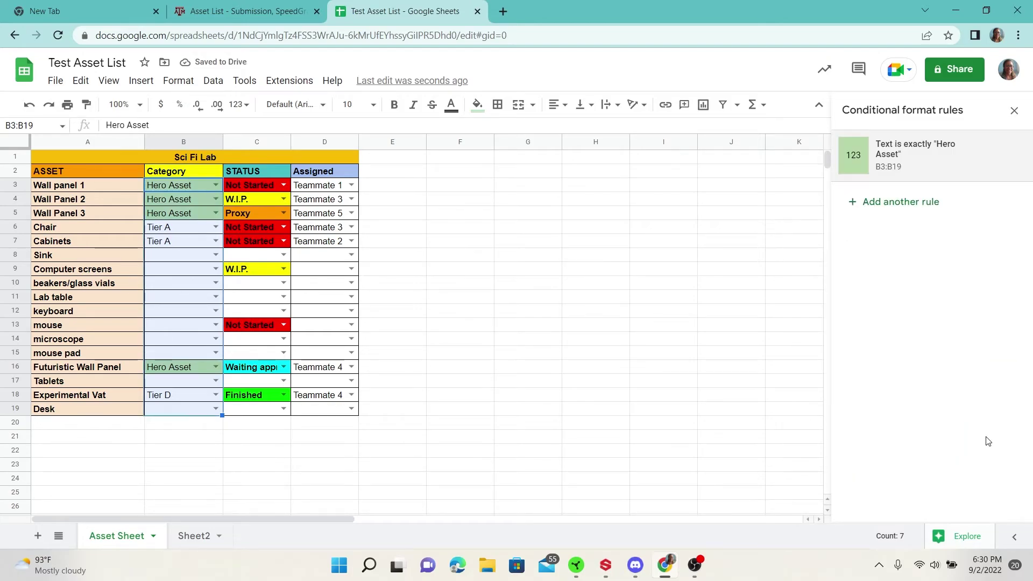
Add another exact-text rule giving 'Tier A' categories a light blue fill
{"action": "left_click", "coordinate": [882, 206]}
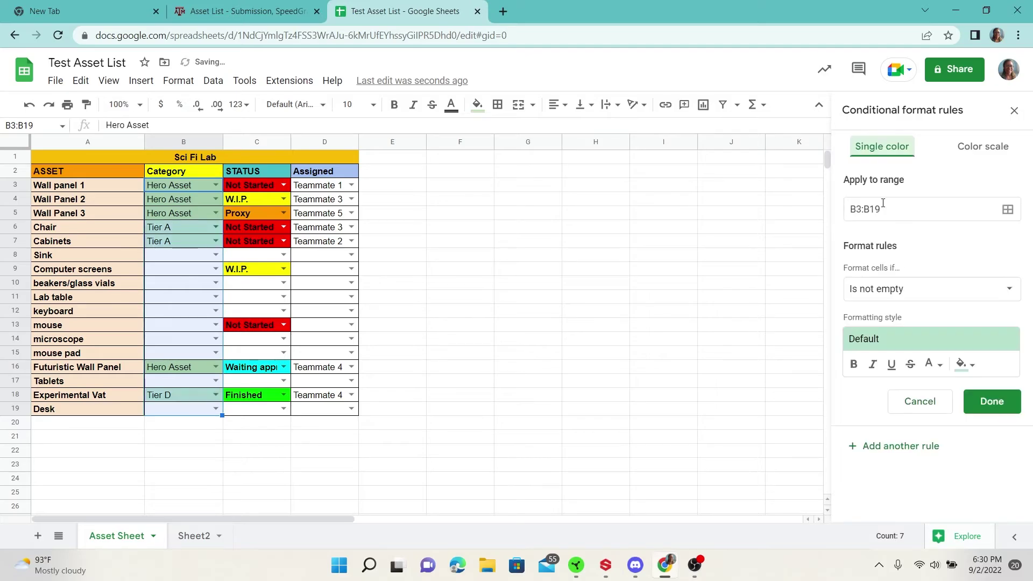
{"action": "left_click", "coordinate": [889, 295]}
{"action": "left_click", "coordinate": [892, 397]}
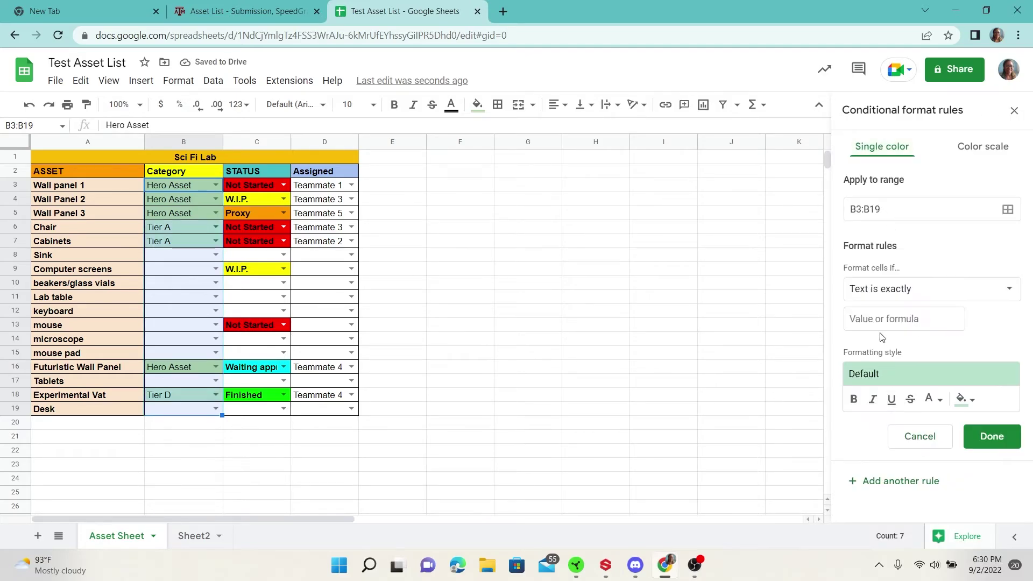
{"action": "left_click", "coordinate": [881, 321]}
{"action": "type", "text": "Tier A"}
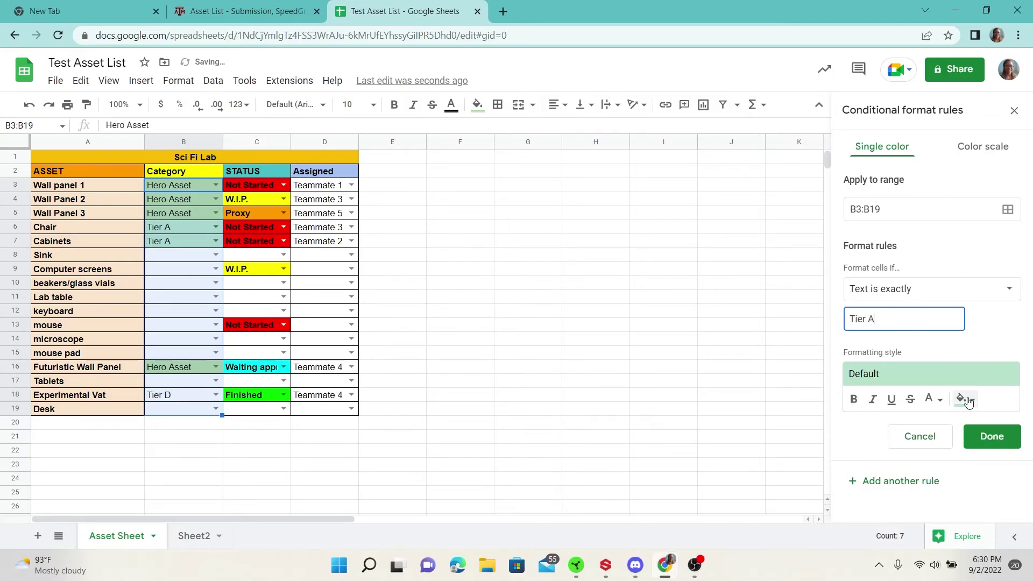
{"action": "left_click", "coordinate": [965, 400]}
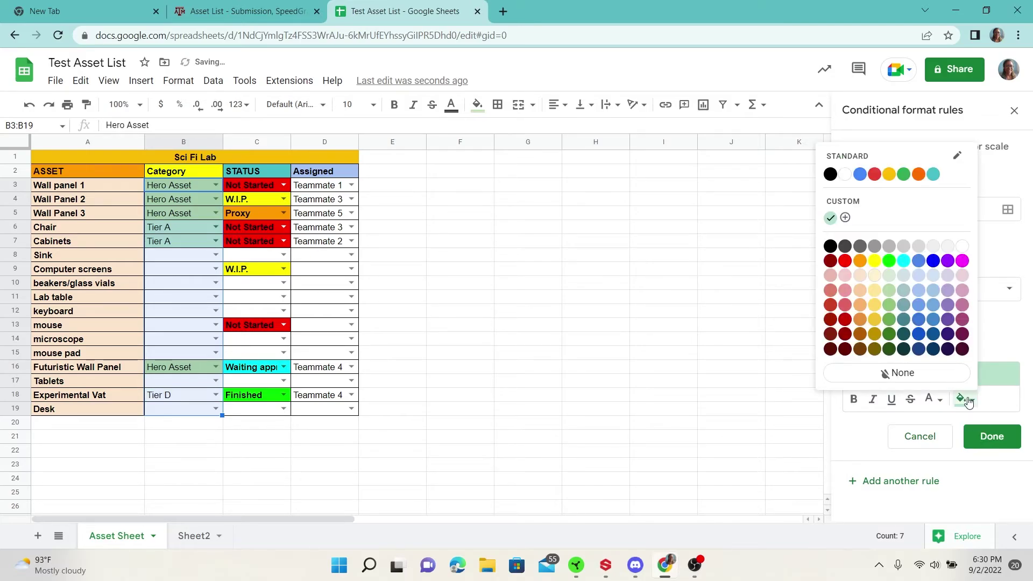
{"action": "left_click", "coordinate": [910, 278]}
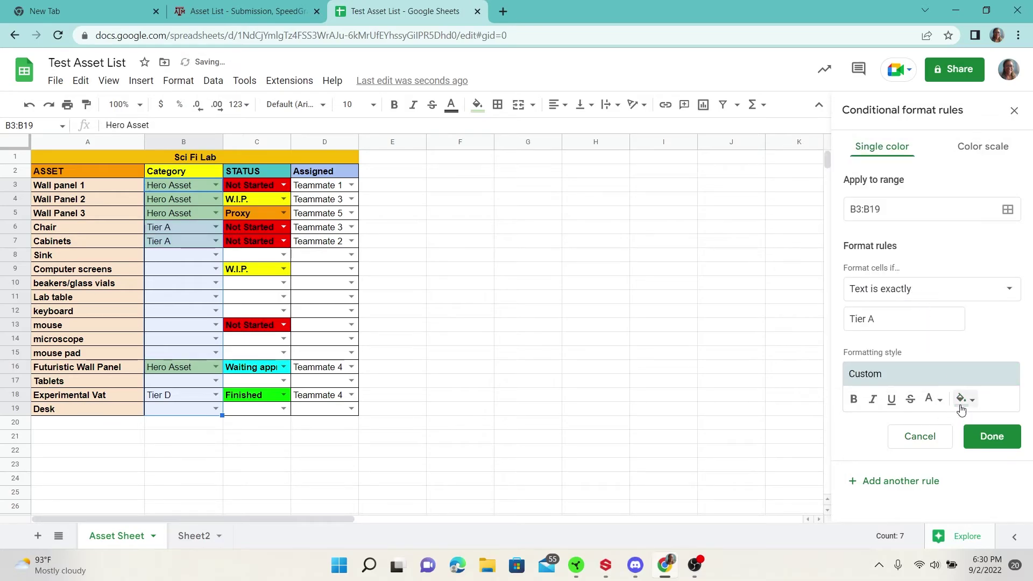
{"action": "left_click", "coordinate": [965, 399]}
{"action": "left_click", "coordinate": [917, 276]}
{"action": "left_click", "coordinate": [992, 438]}
Add an exact-text rule filling 'Tier C' categories with light magenta 3
{"action": "left_click", "coordinate": [896, 254]}
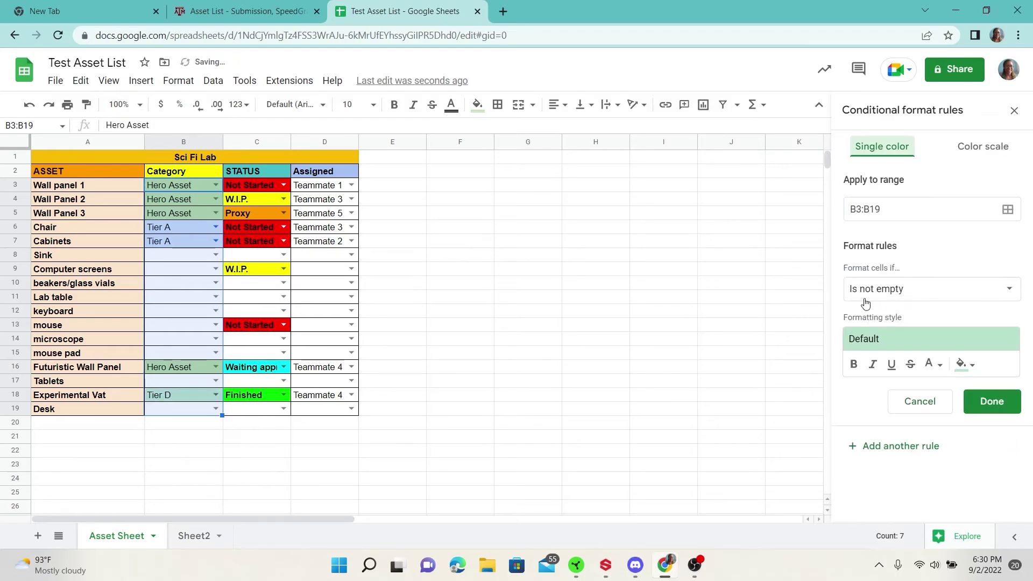
{"action": "left_click", "coordinate": [893, 291]}
{"action": "left_click", "coordinate": [903, 395]}
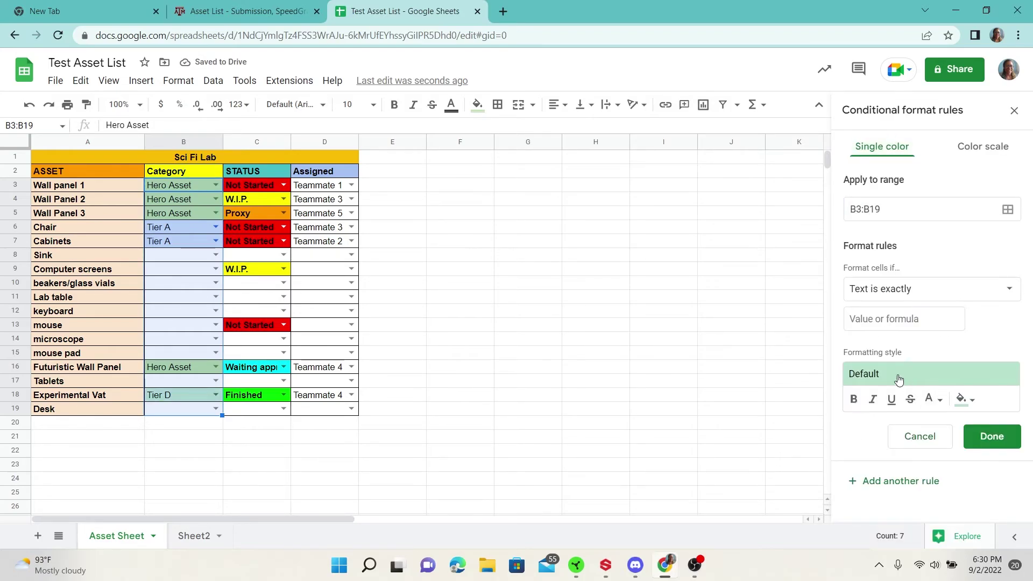
{"action": "type", "text": "T"}
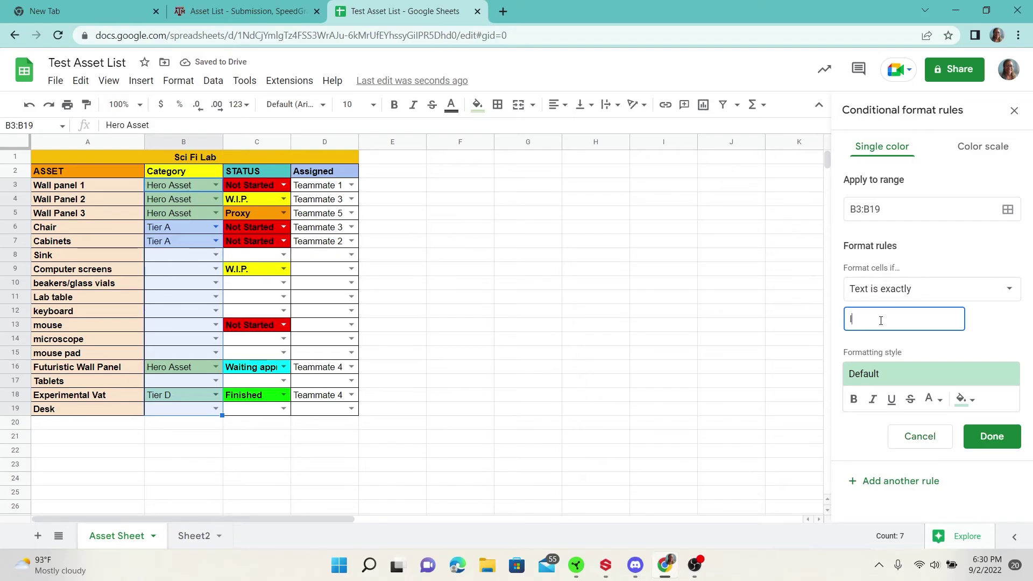
{"action": "type", "text": "ier C"}
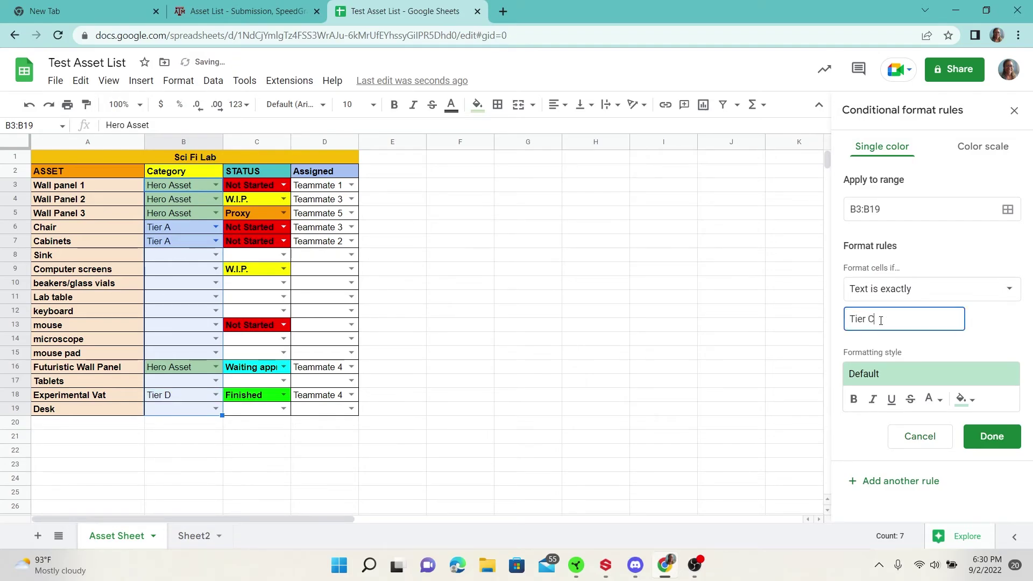
{"action": "left_click", "coordinate": [960, 399]}
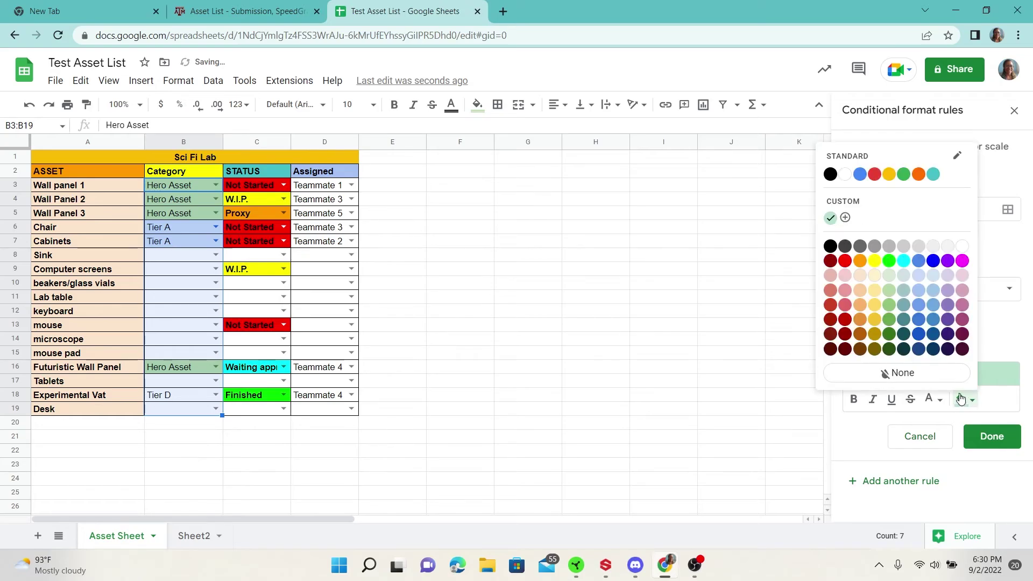
{"action": "left_click", "coordinate": [962, 276]}
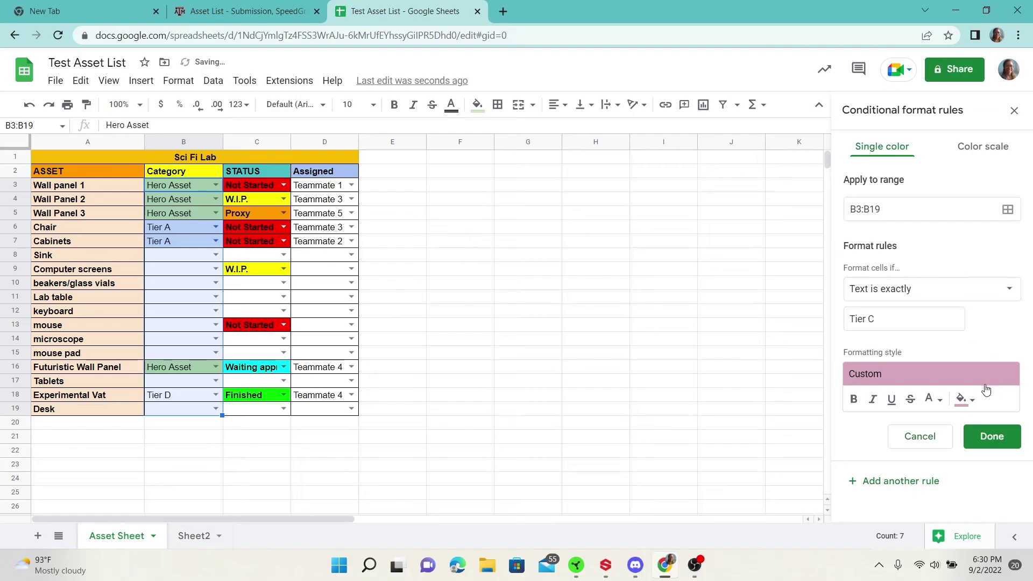
{"action": "left_click", "coordinate": [999, 443]}
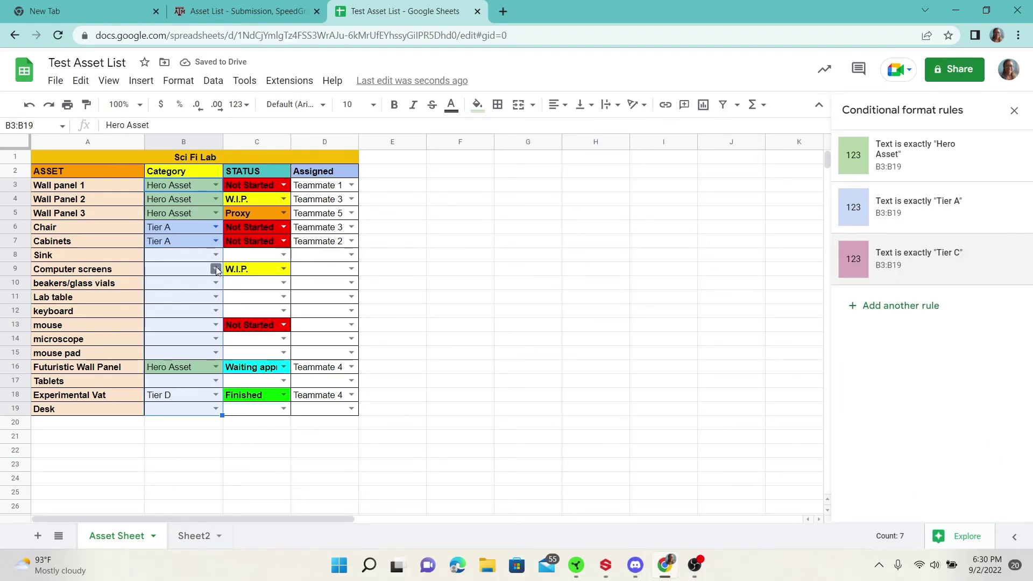
Add an exact-text rule filling 'Tier D' categories in B3:B19 with light red
{"action": "left_click", "coordinate": [892, 306]}
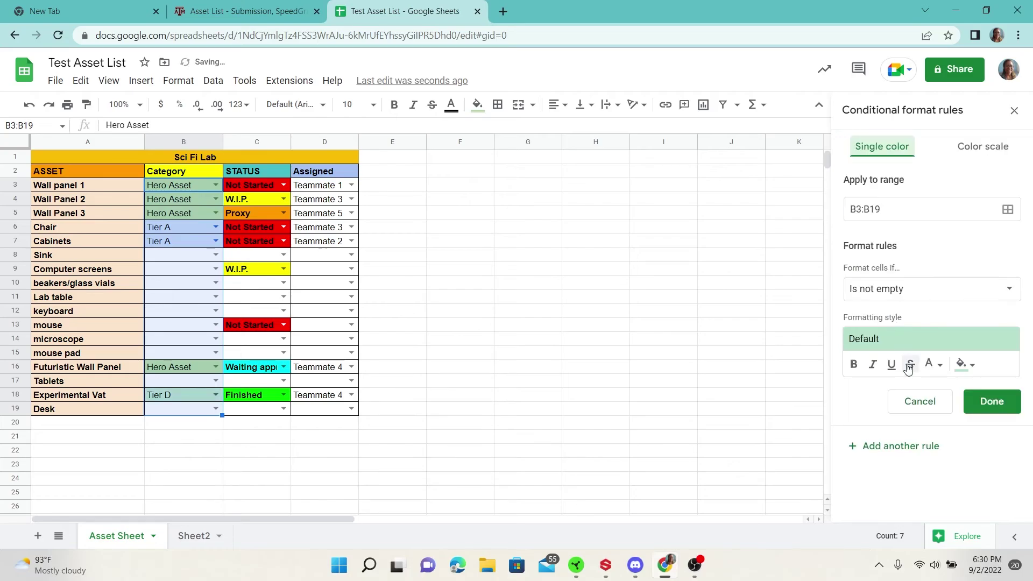
{"action": "left_click", "coordinate": [931, 296]}
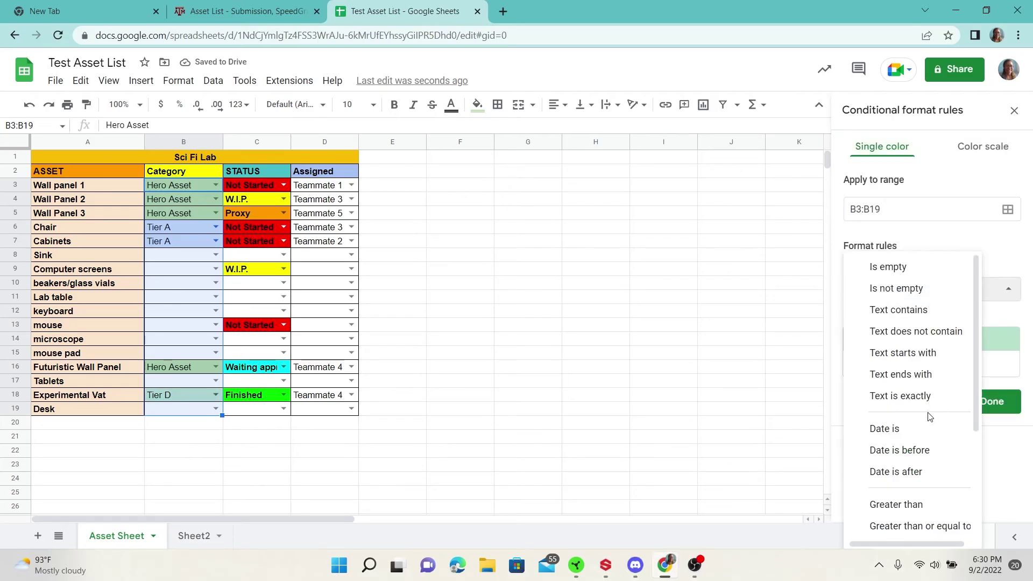
{"action": "left_click", "coordinate": [921, 396]}
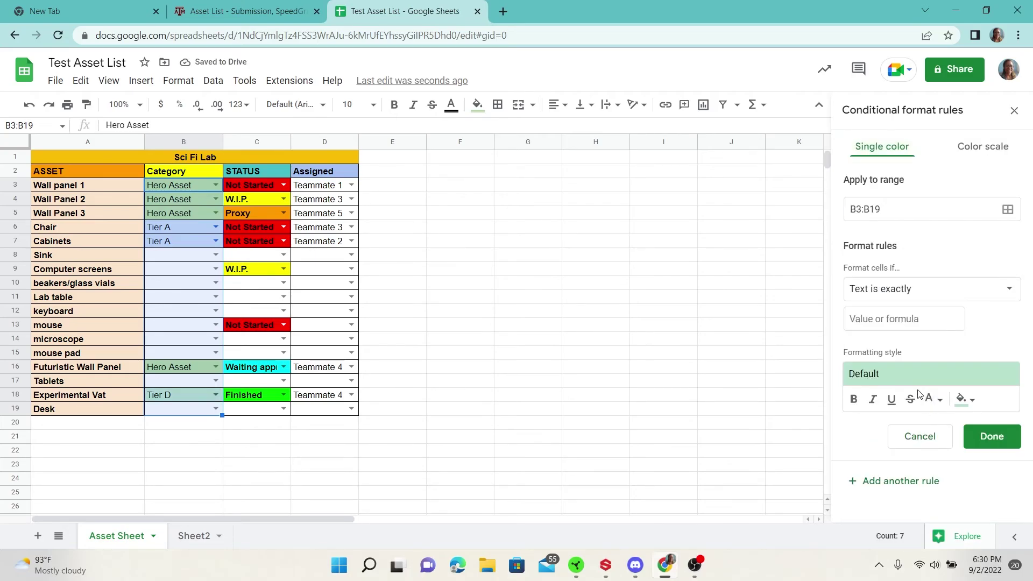
{"action": "left_click", "coordinate": [899, 320]}
{"action": "type", "text": "Tier D"}
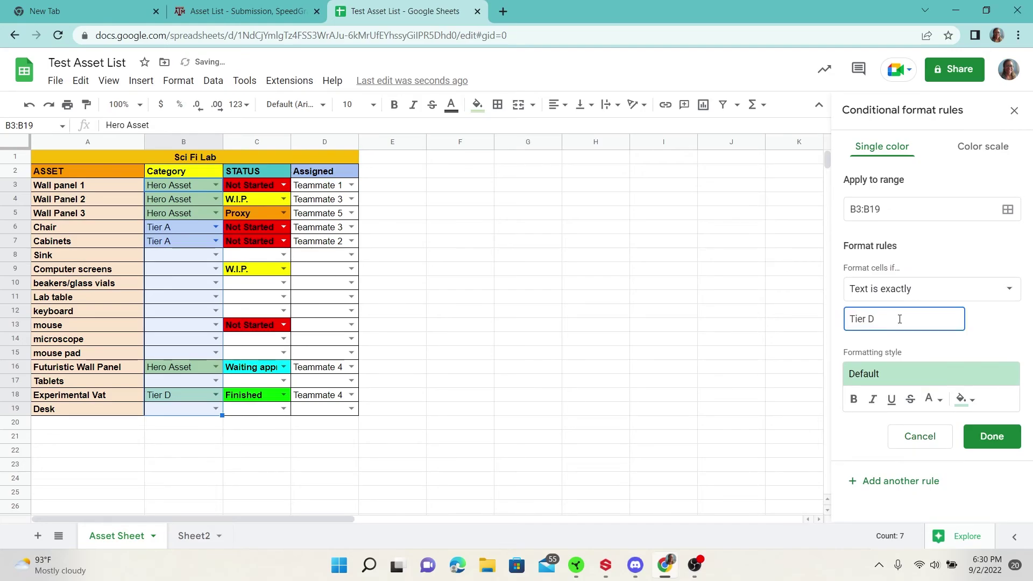
{"action": "left_click", "coordinate": [965, 399]}
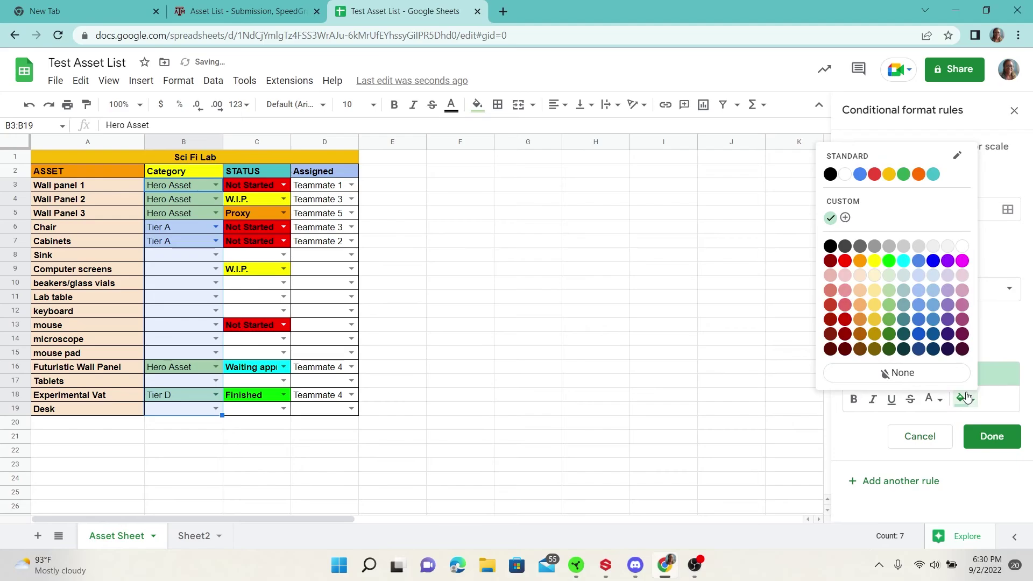
{"action": "left_click", "coordinate": [845, 290]}
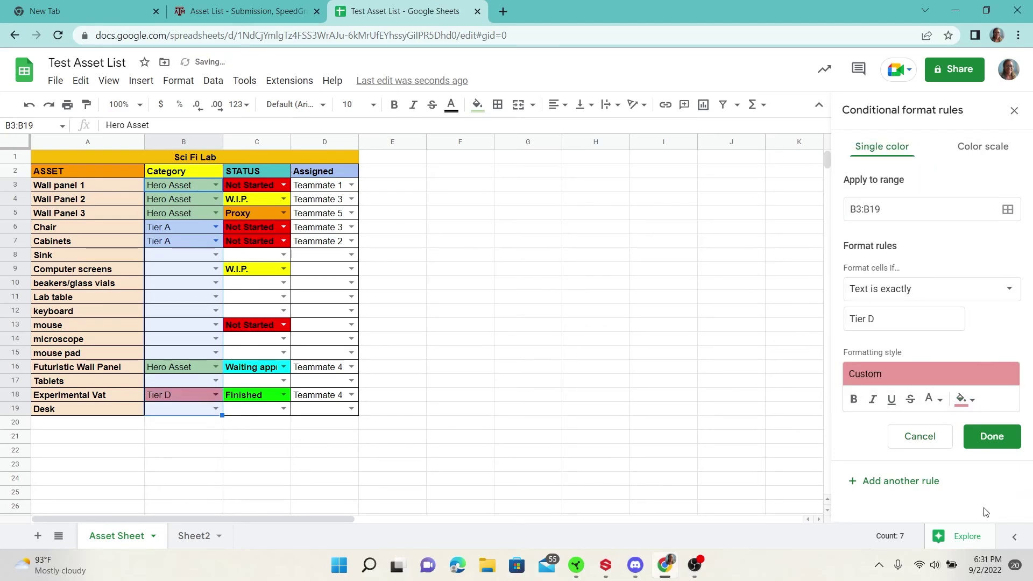
{"action": "left_click", "coordinate": [993, 437]}
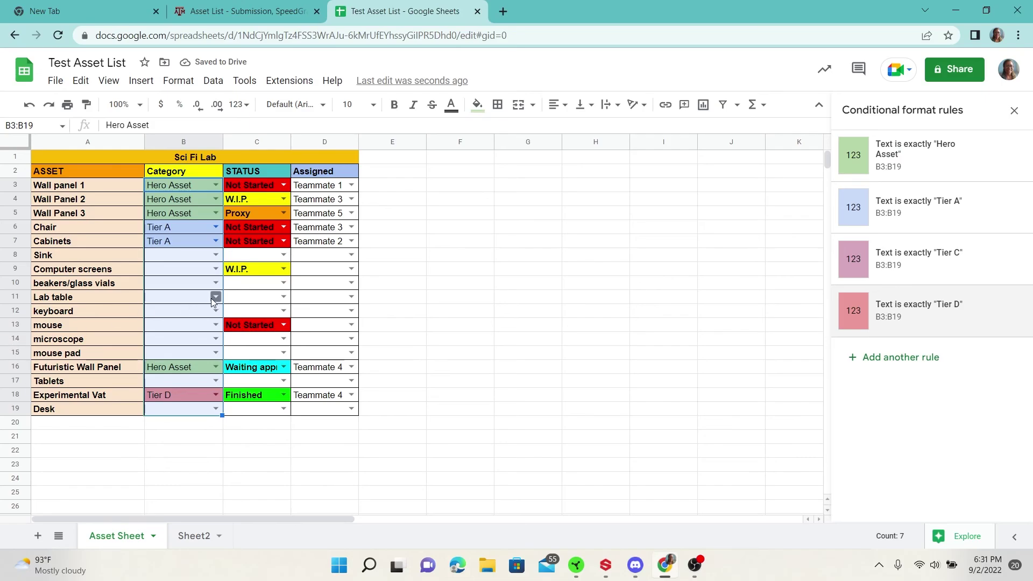
Choose Tier C in B11's dropdown for Lab table, then deselect to empty cell I11
{"action": "left_click", "coordinate": [215, 297]}
{"action": "left_click", "coordinate": [168, 366]}
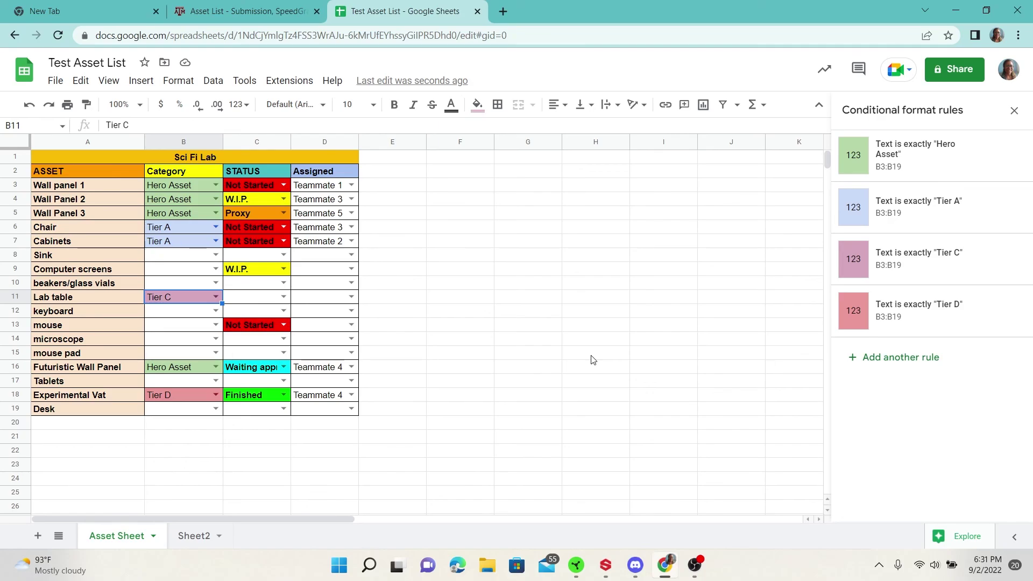
{"action": "key", "text": "Menu"}
{"action": "left_click", "coordinate": [696, 298]}
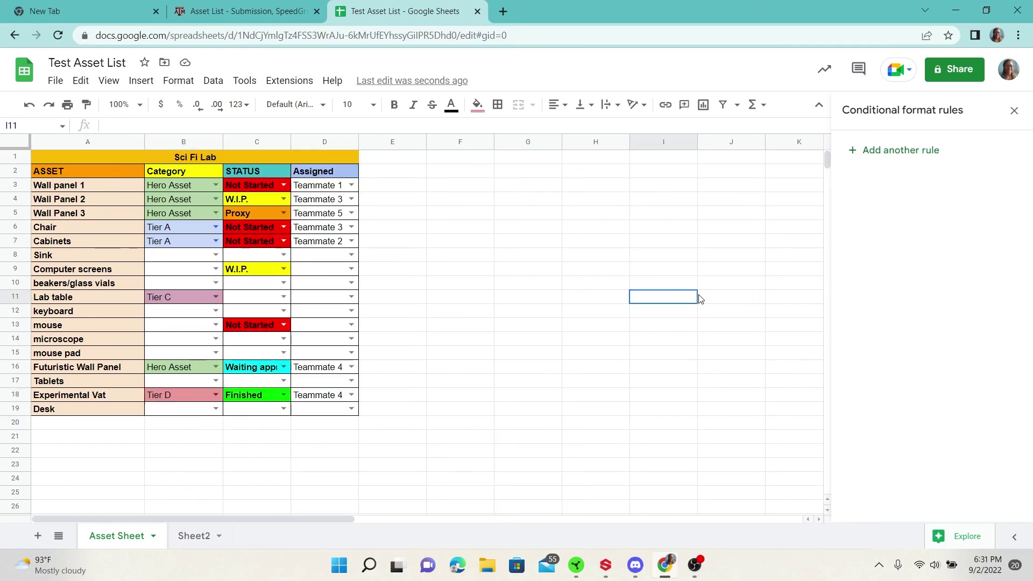